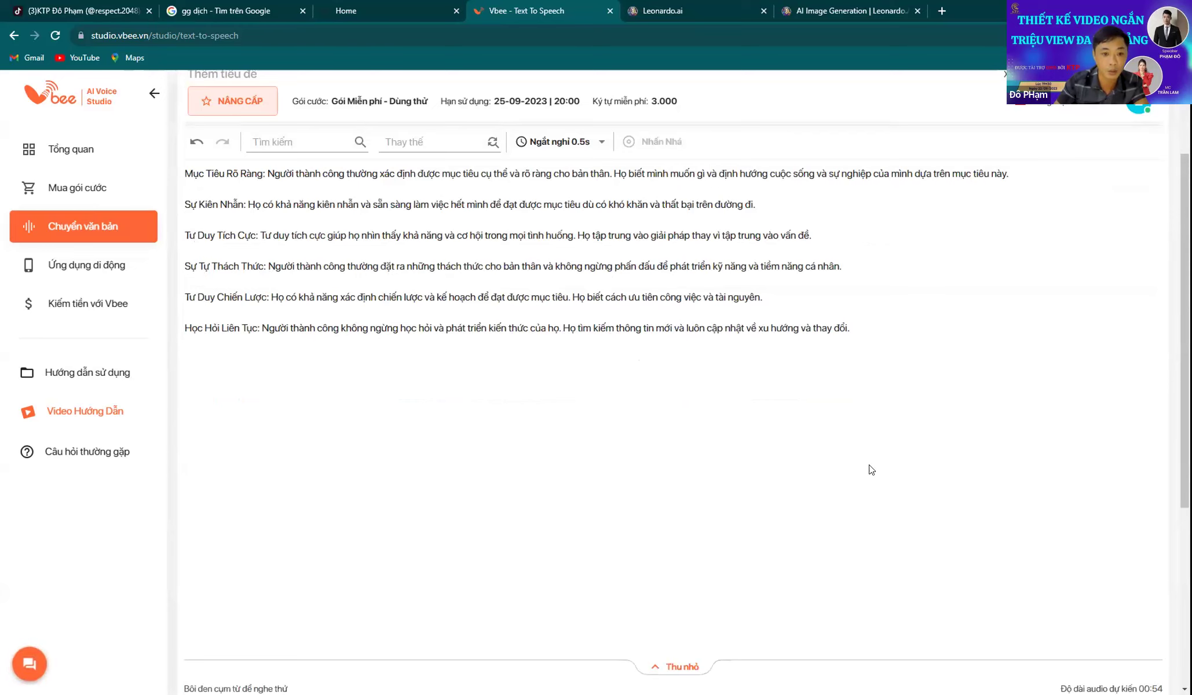
Examine the plan's free character allowance and the script's character count, preview and conversion options.
scroll(507, 430, "up", 8)
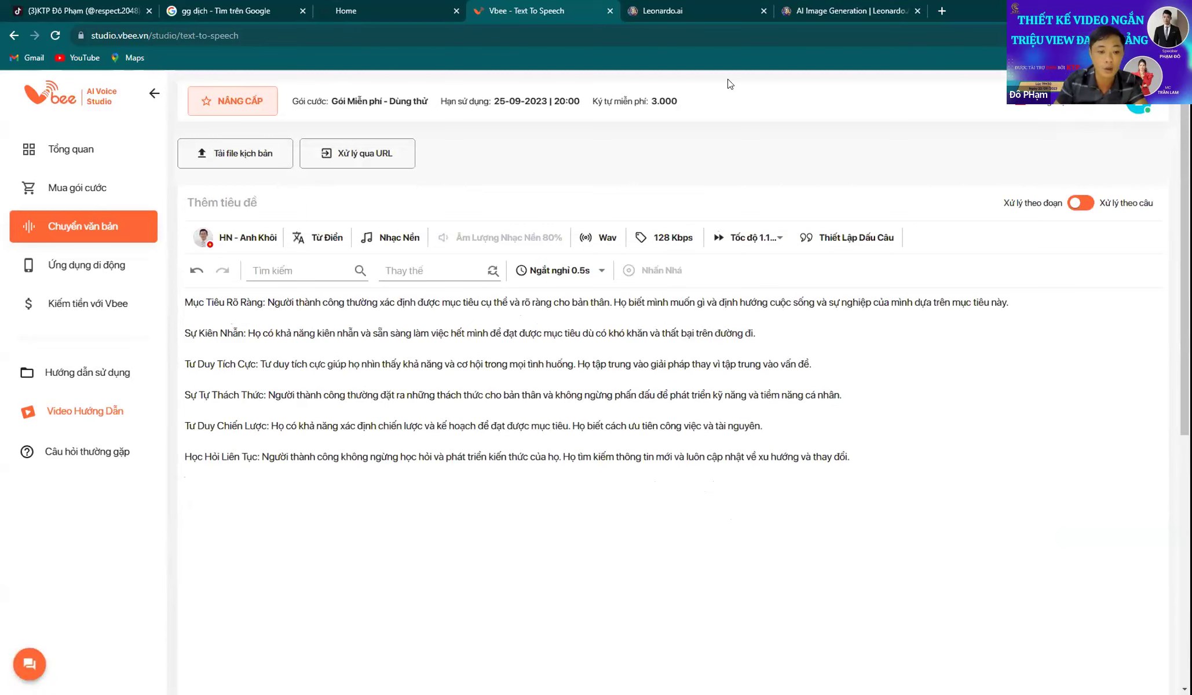
scroll(239, 596, "down", 4)
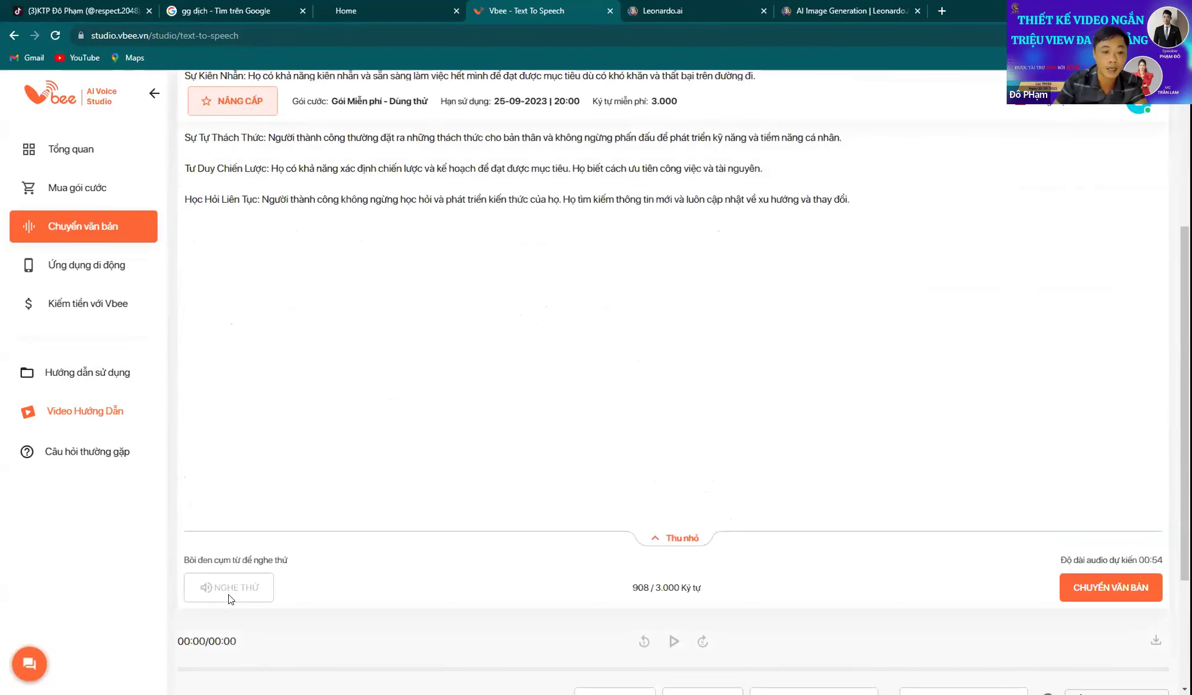
scroll(242, 563, "up", 4)
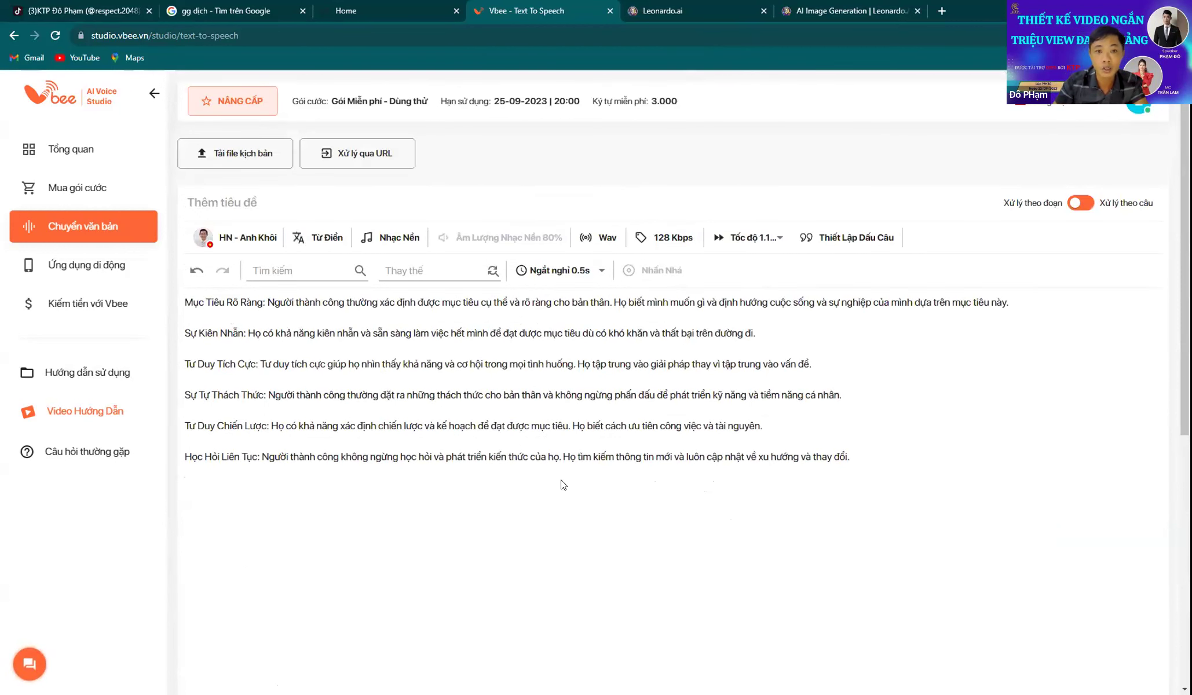
left_click_drag(687, 102, 643, 102)
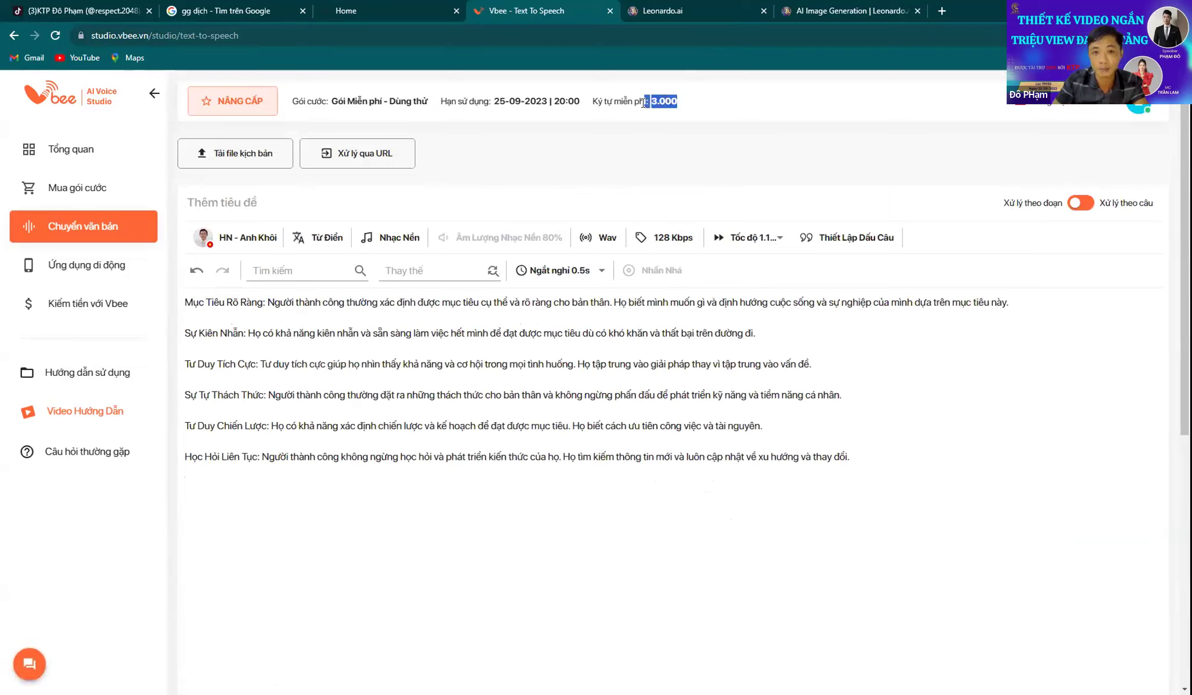
left_click(767, 103)
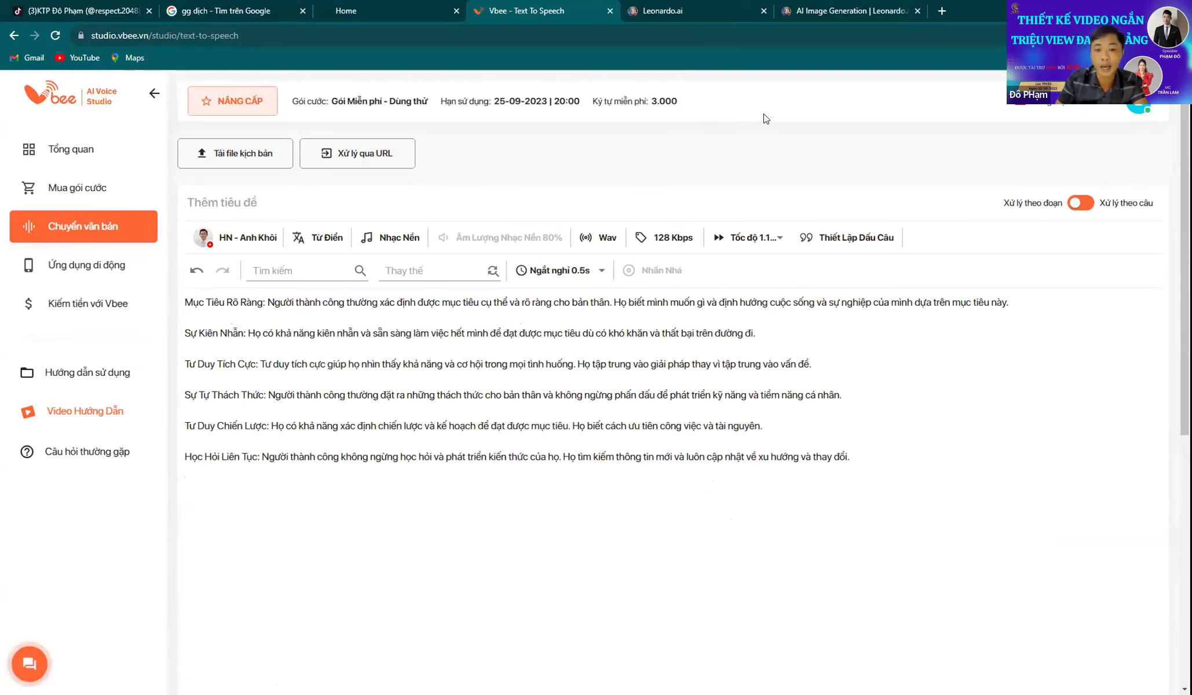
scroll(784, 260, "down", 4)
scroll(727, 266, "up", 2)
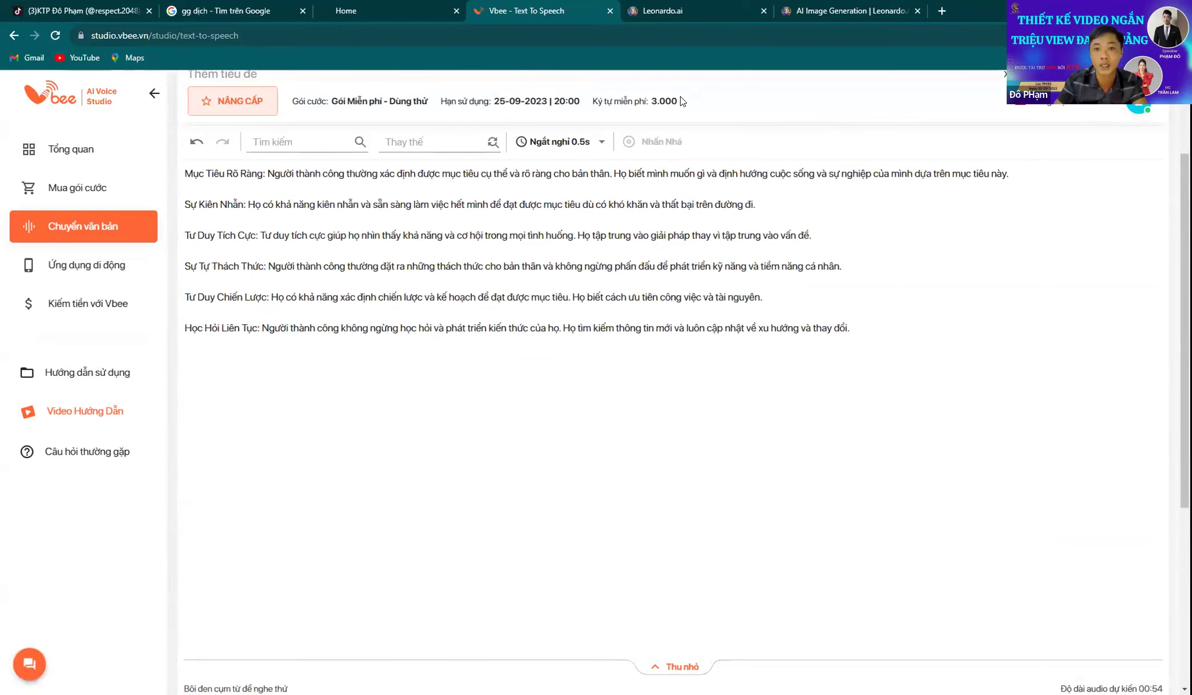
left_click_drag(653, 101, 679, 102)
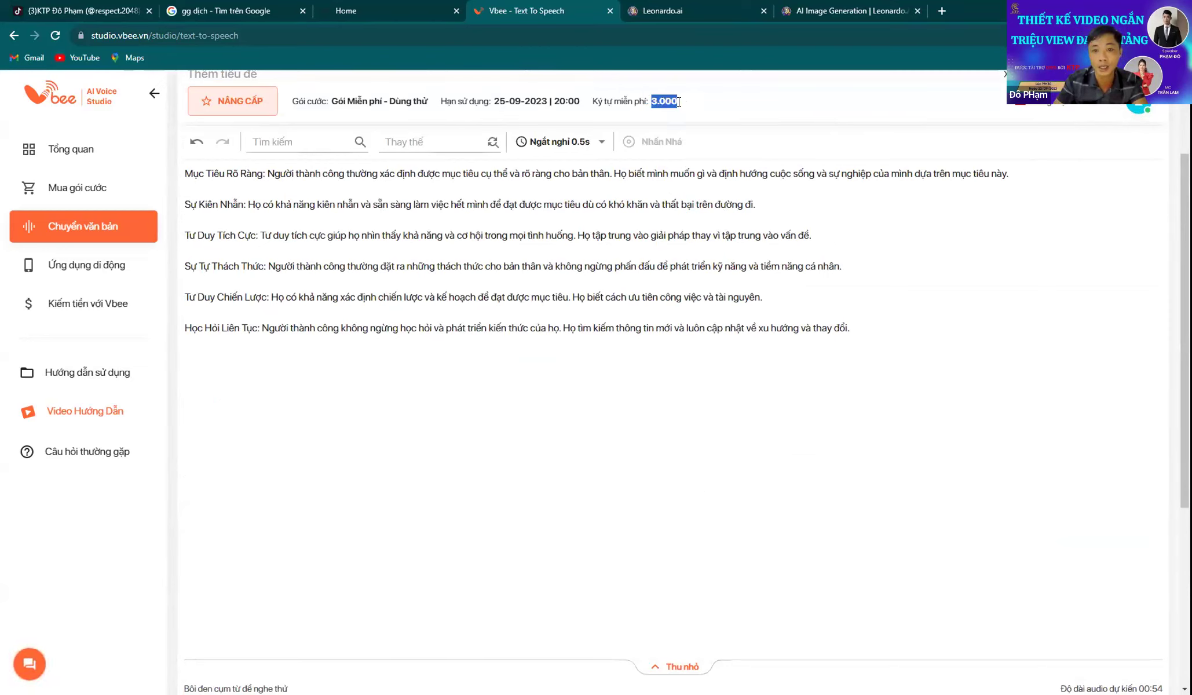
left_click(873, 339)
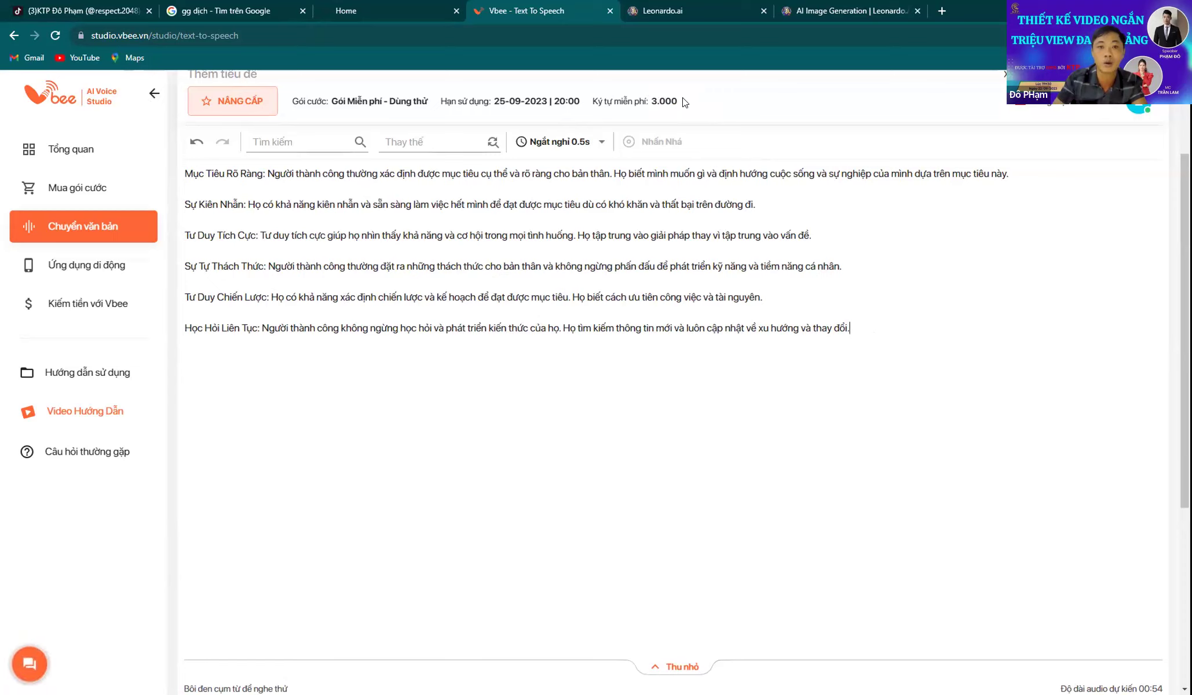
left_click_drag(684, 102, 649, 102)
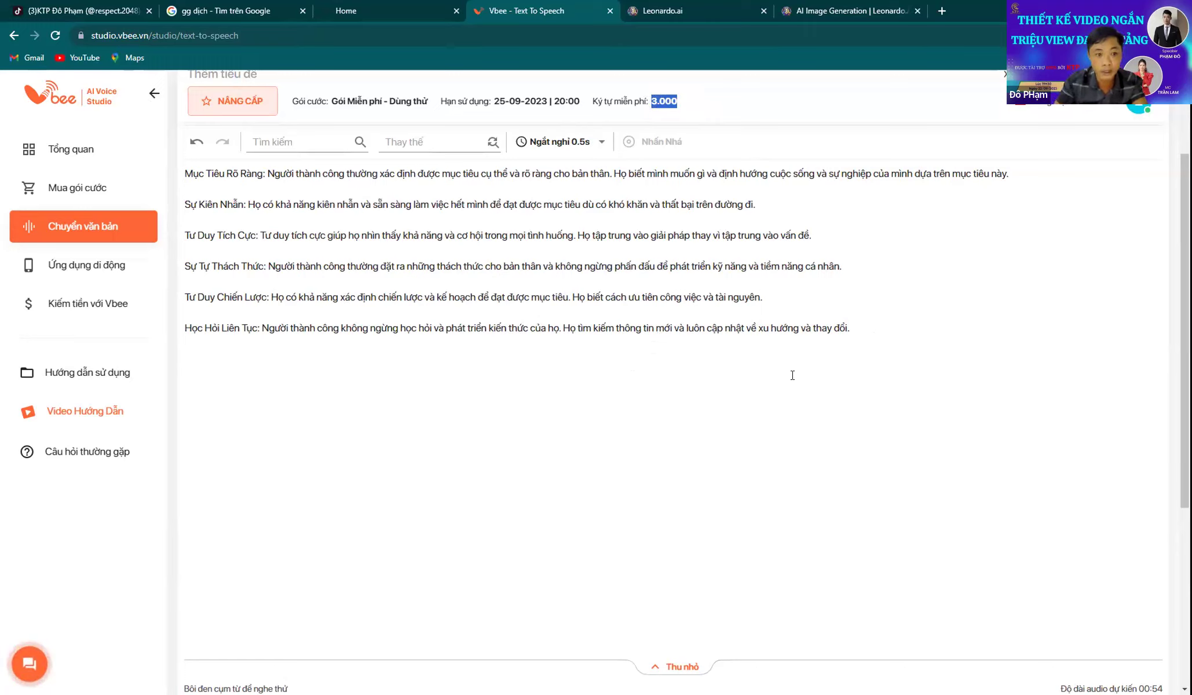
left_click(863, 330)
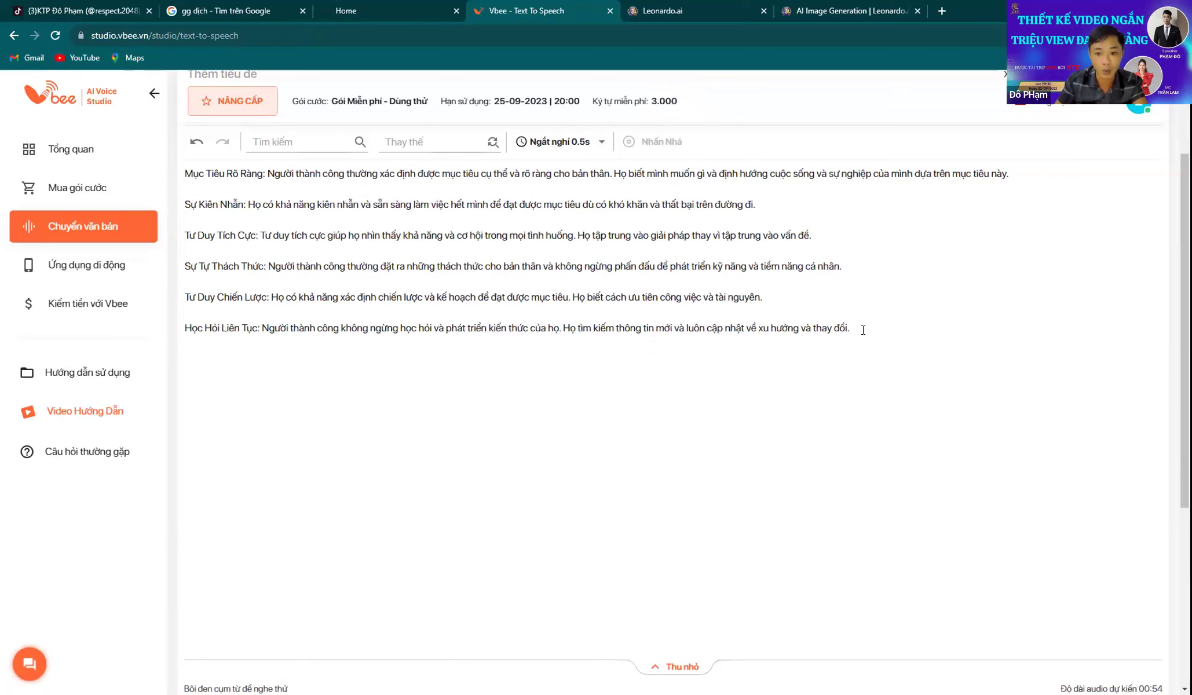
scroll(219, 243, "up", 2)
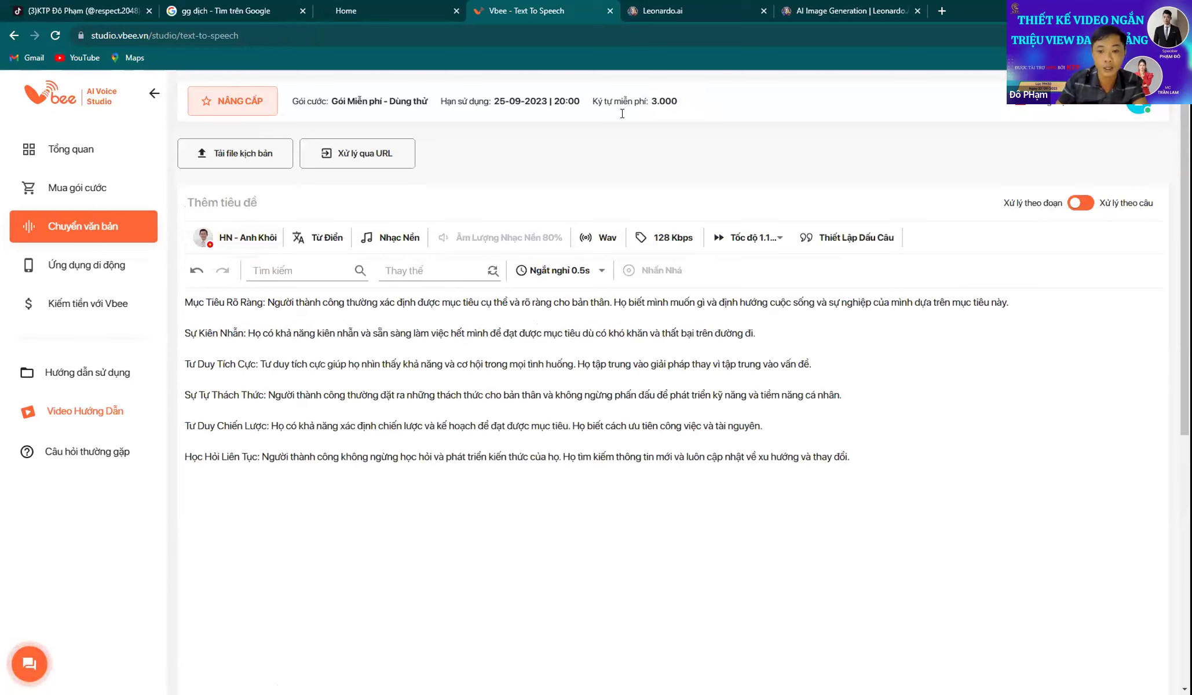
Select the entire script, run a trial listen of it and follow the preview's playback.
left_click_drag(851, 458, 176, 305)
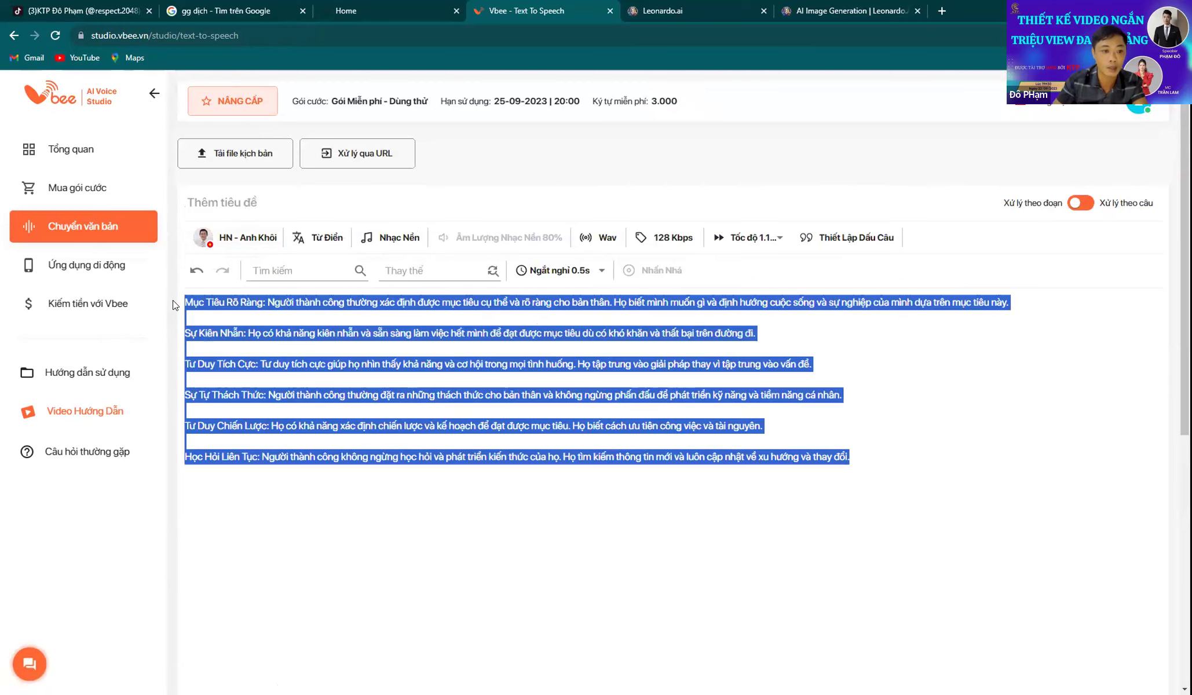
scroll(288, 466, "down", 5)
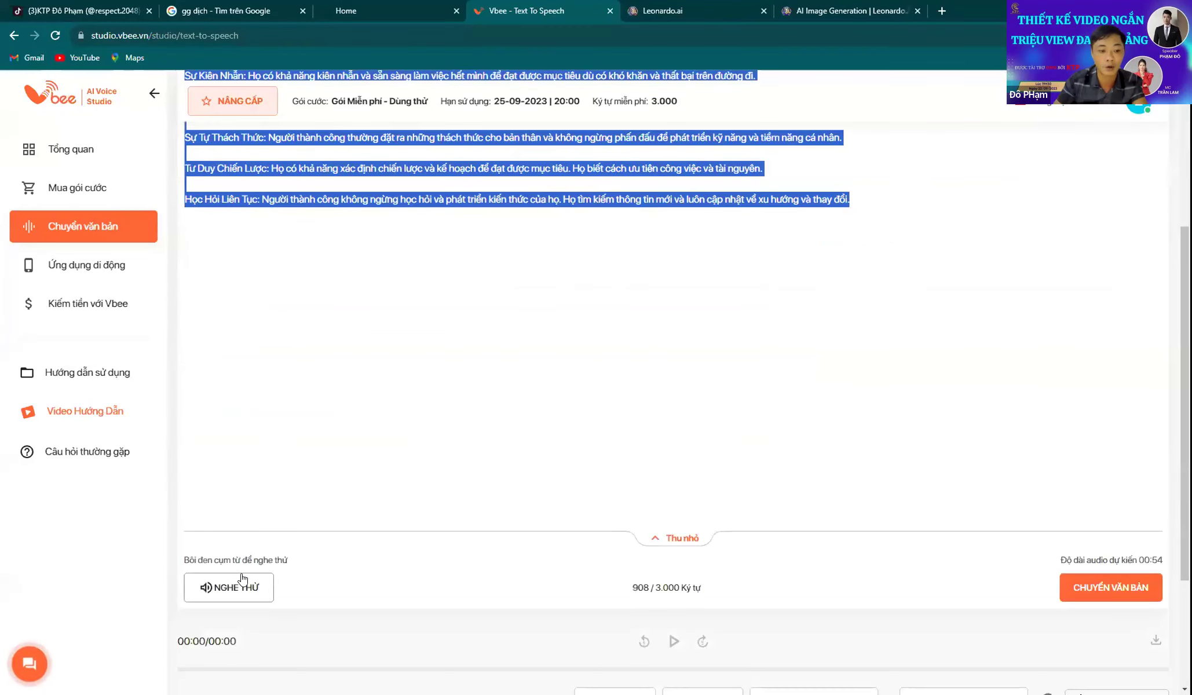
left_click(346, 531)
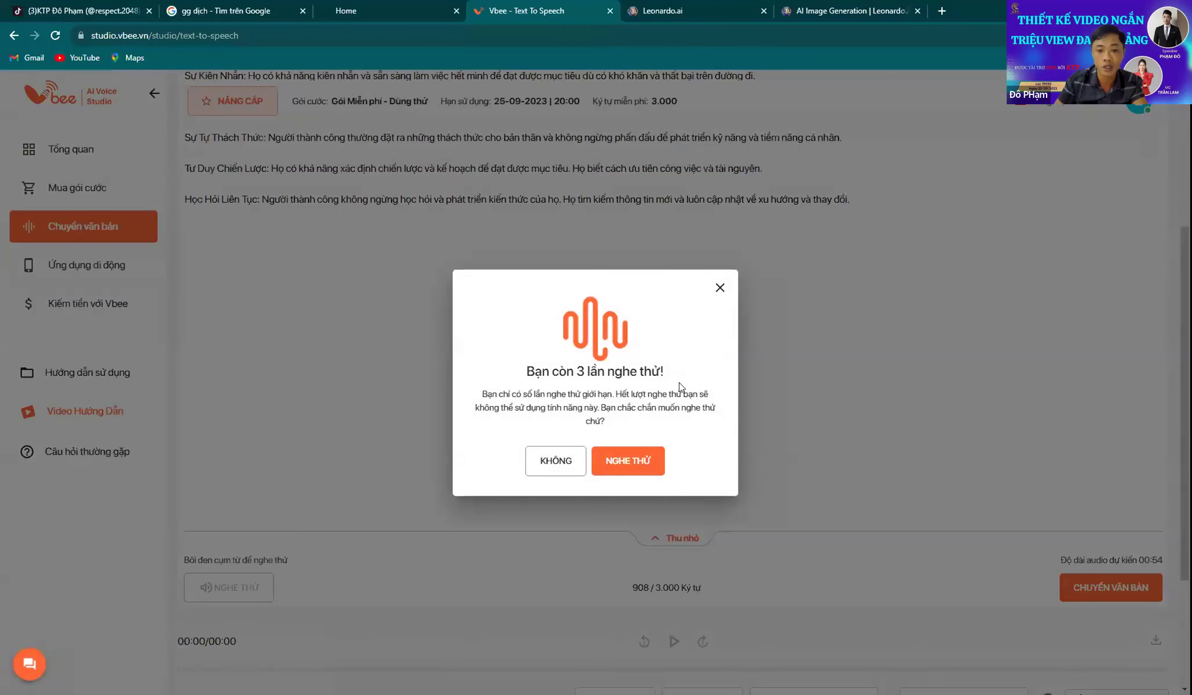
left_click(618, 464)
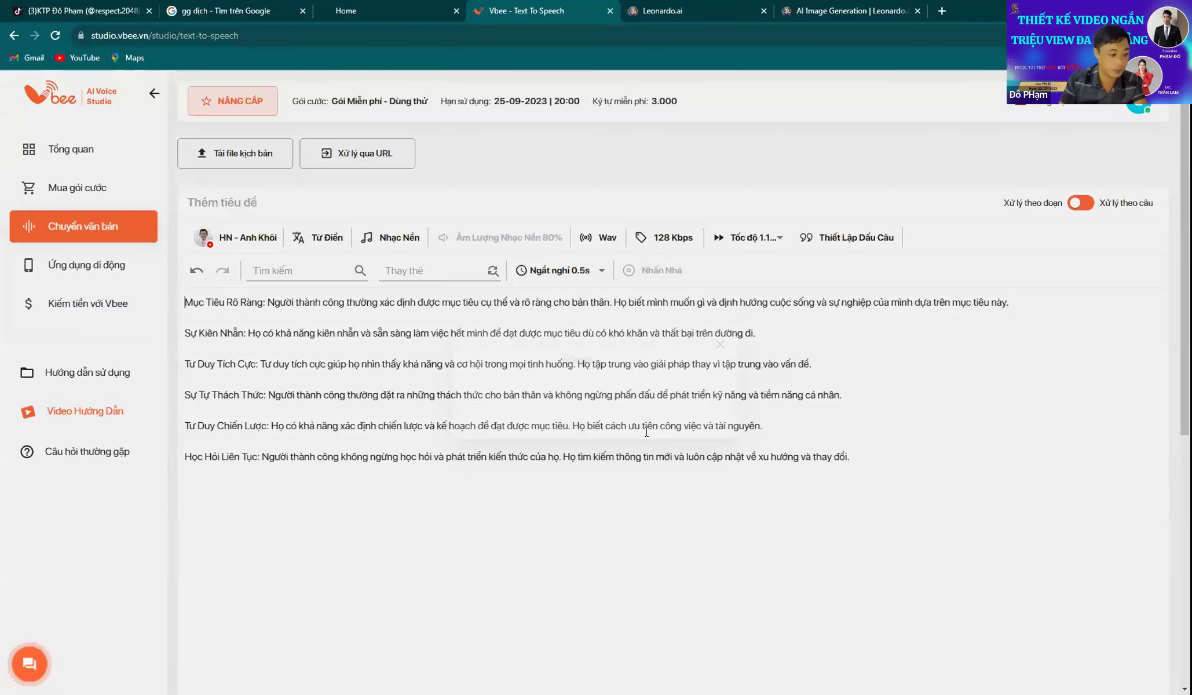
scroll(609, 435, "down", 6)
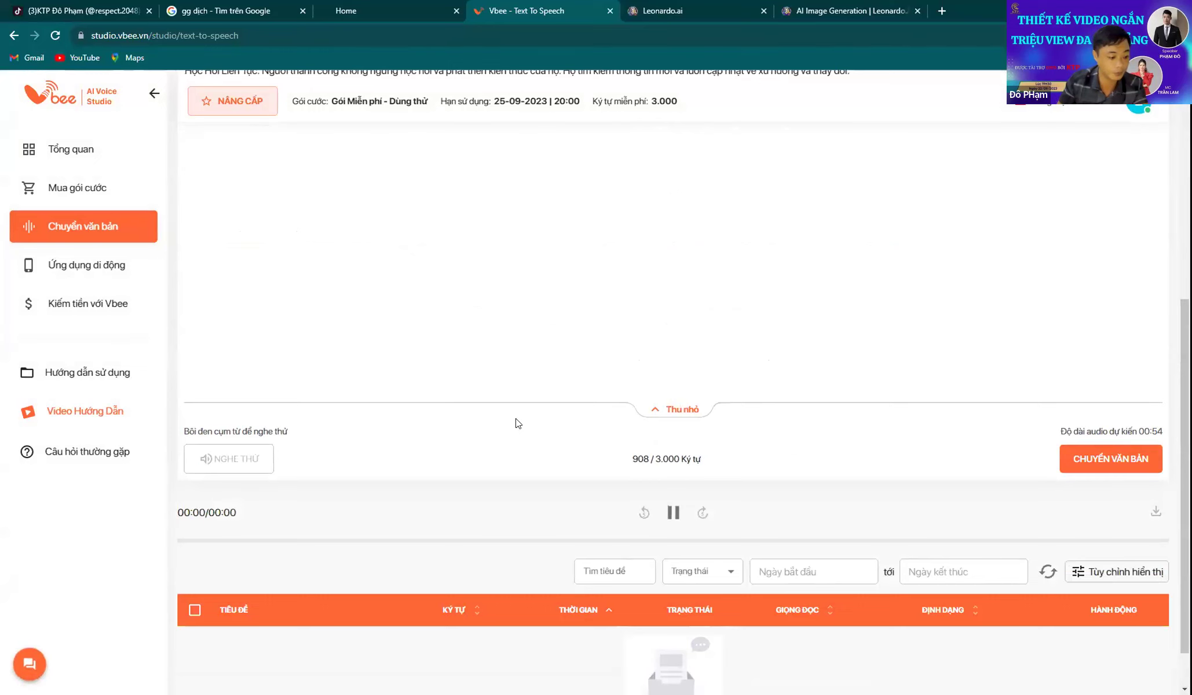
scroll(624, 407, "up", 6)
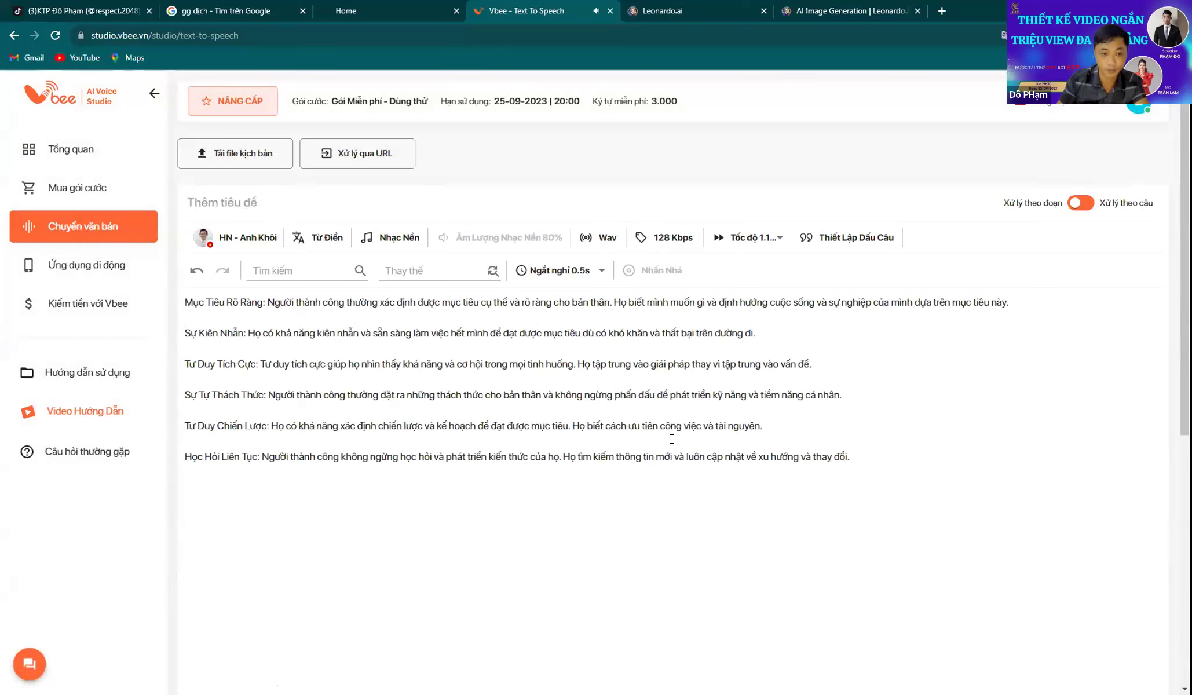
scroll(672, 439, "down", 2)
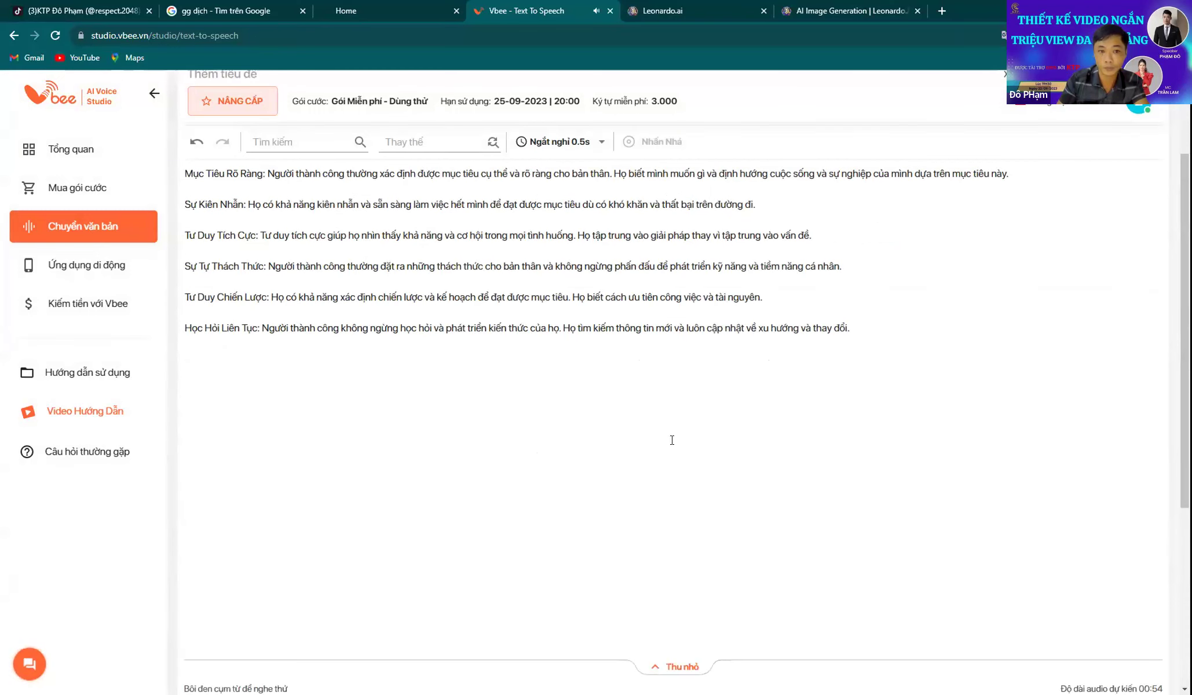
scroll(673, 440, "up", 2)
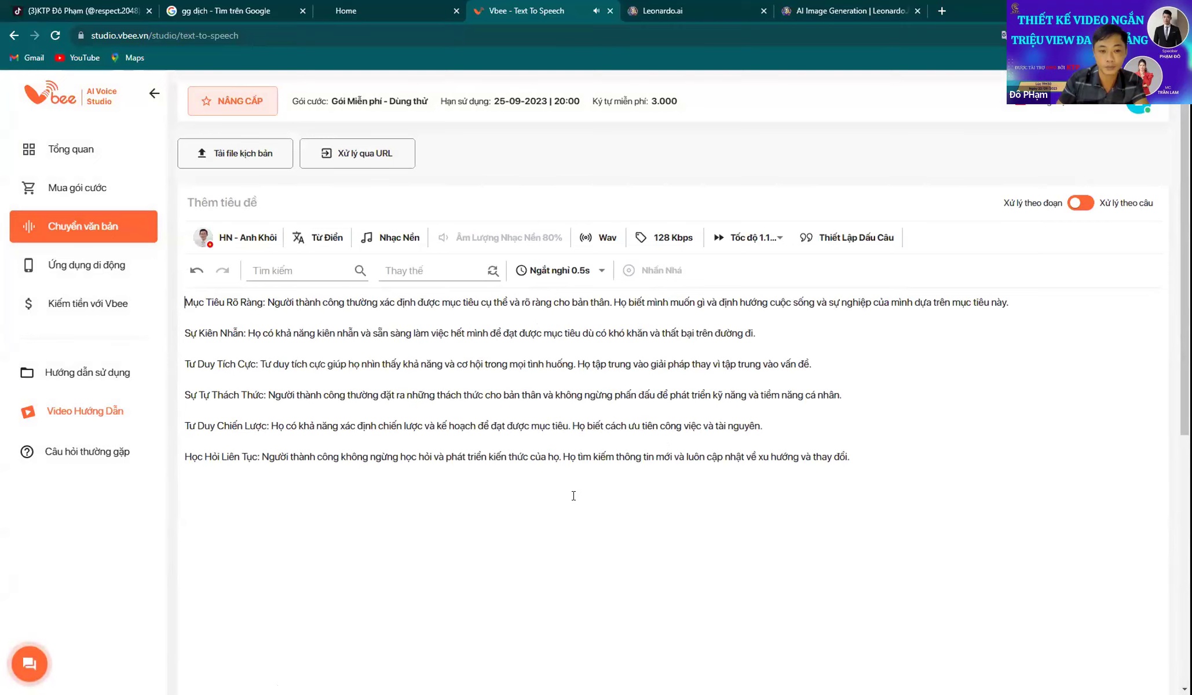
scroll(325, 498, "down", 6)
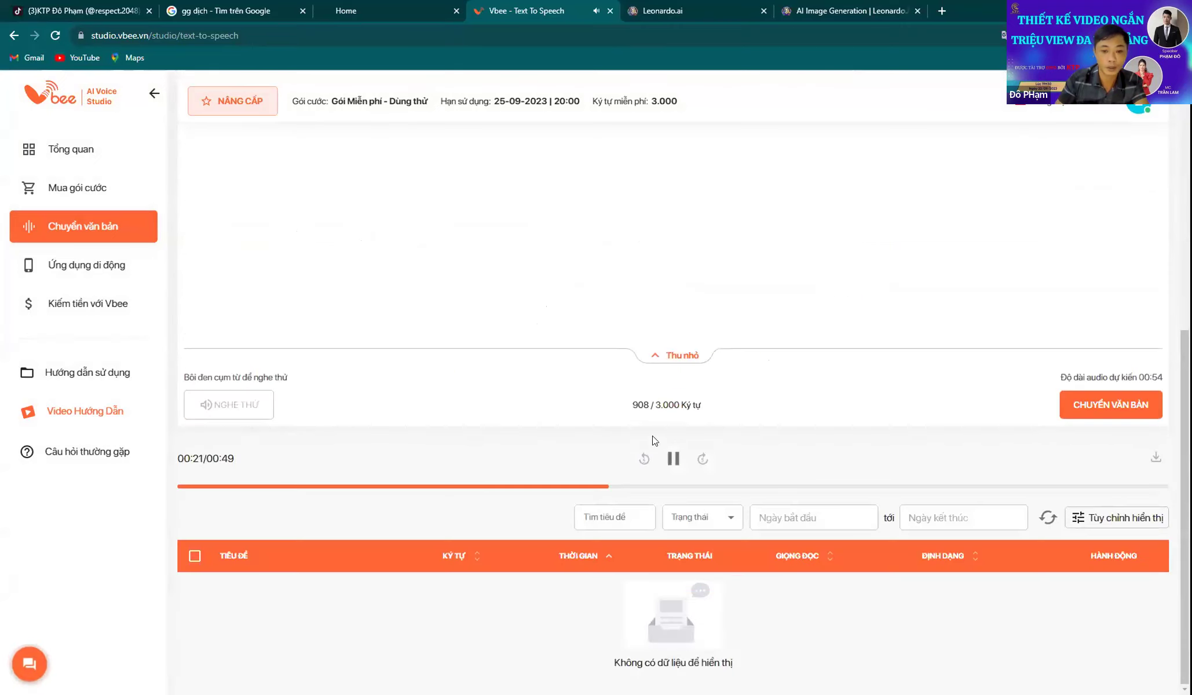
scroll(469, 400, "up", 6)
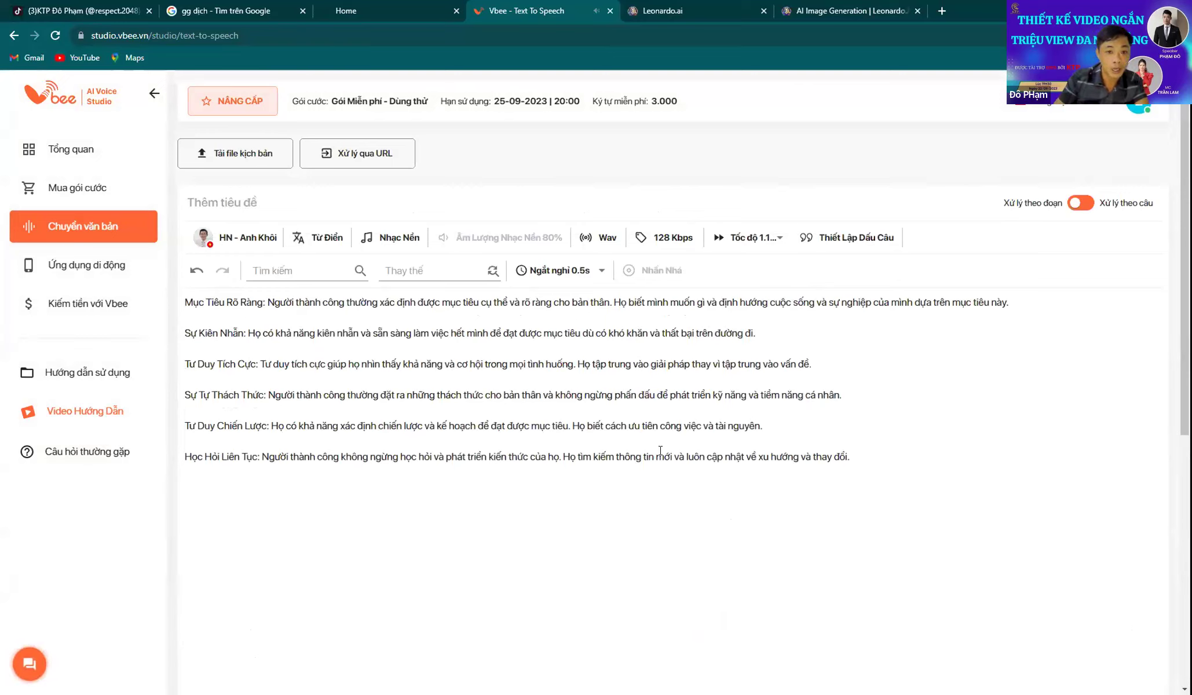
left_click(870, 462)
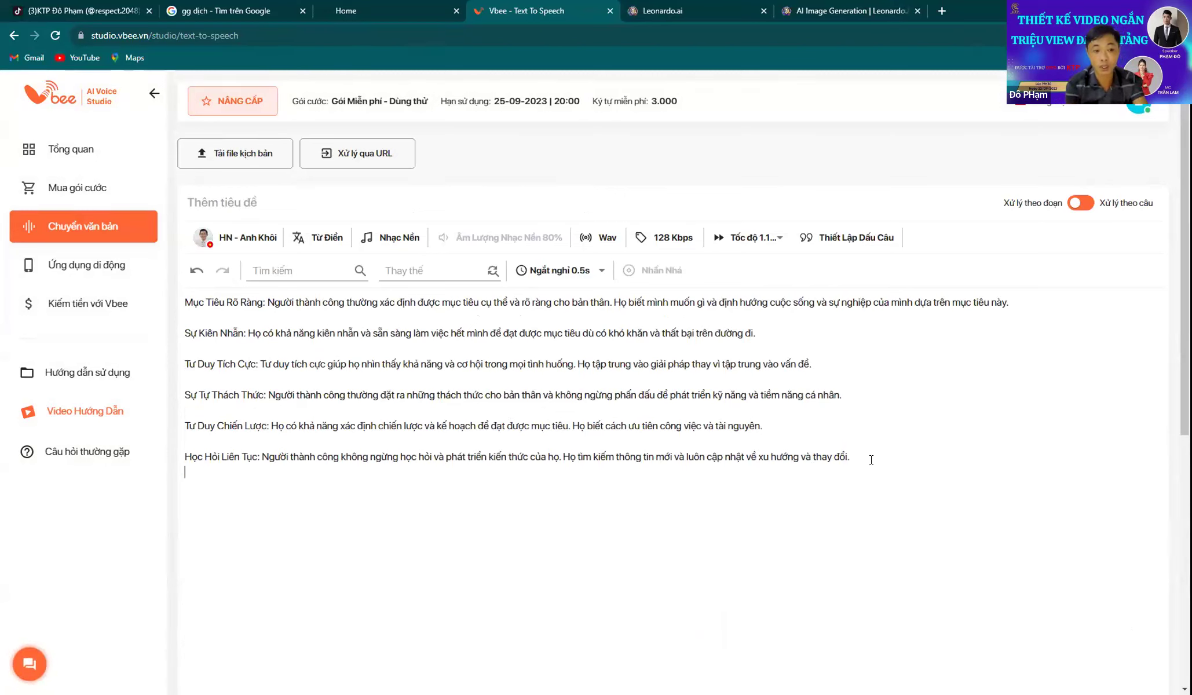
type("hoa")
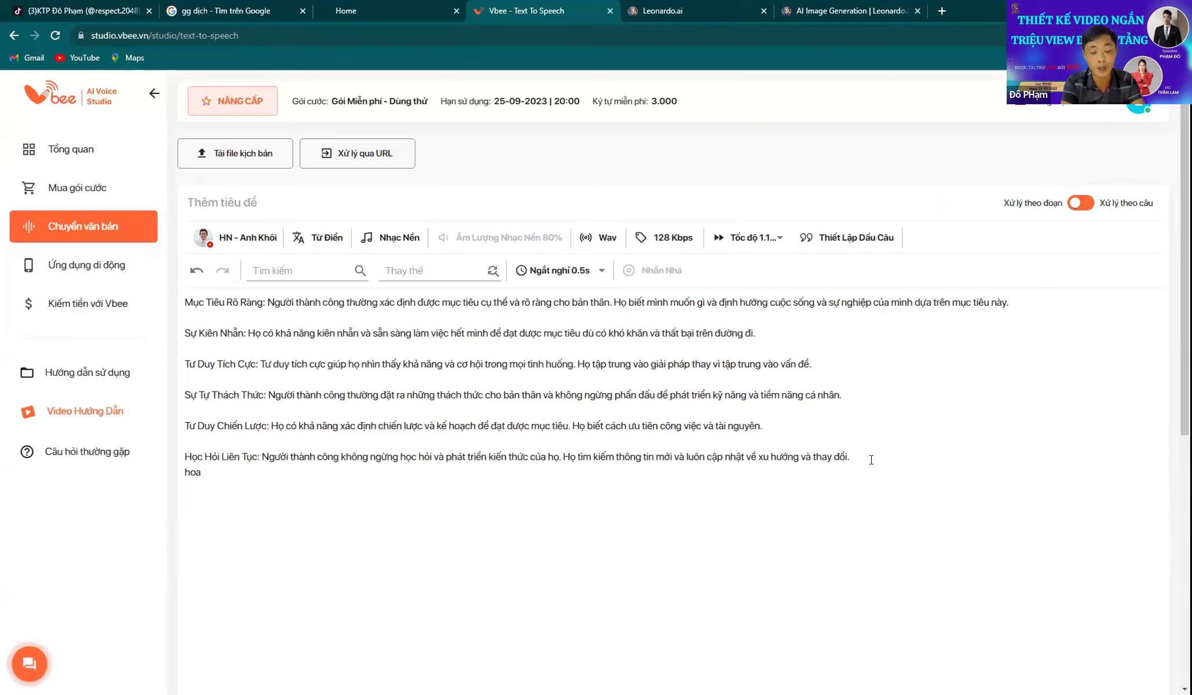
key("BackSpace")
key("BackSpace")
key("BackSpace")
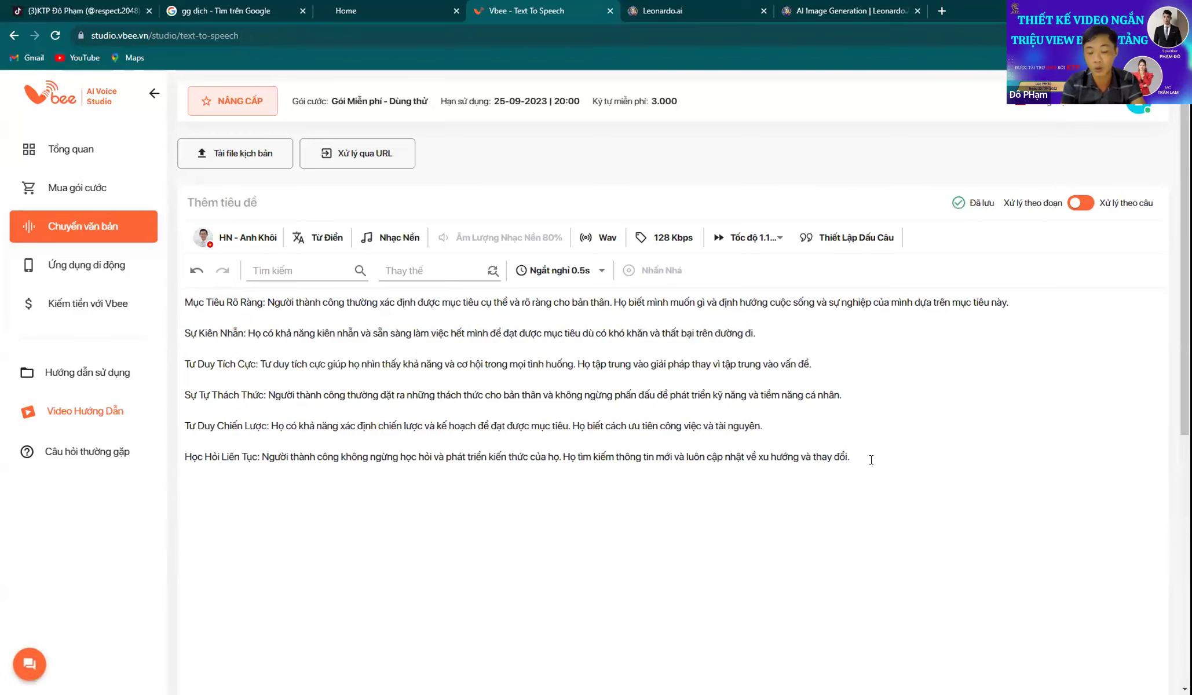
Append extra dots to the end of the "Học Hỏi Liên Tục" paragraph and add a line of five dots below it.
scroll(870, 458, "down", 5)
scroll(774, 413, "up", 5)
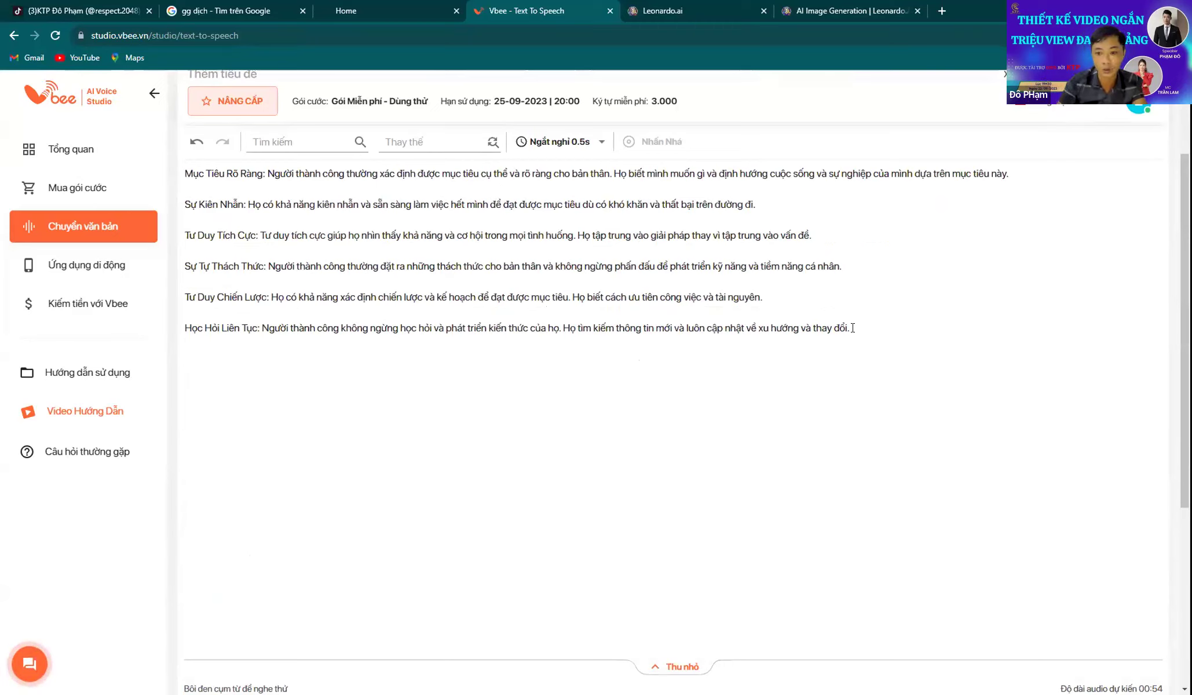
type("...")
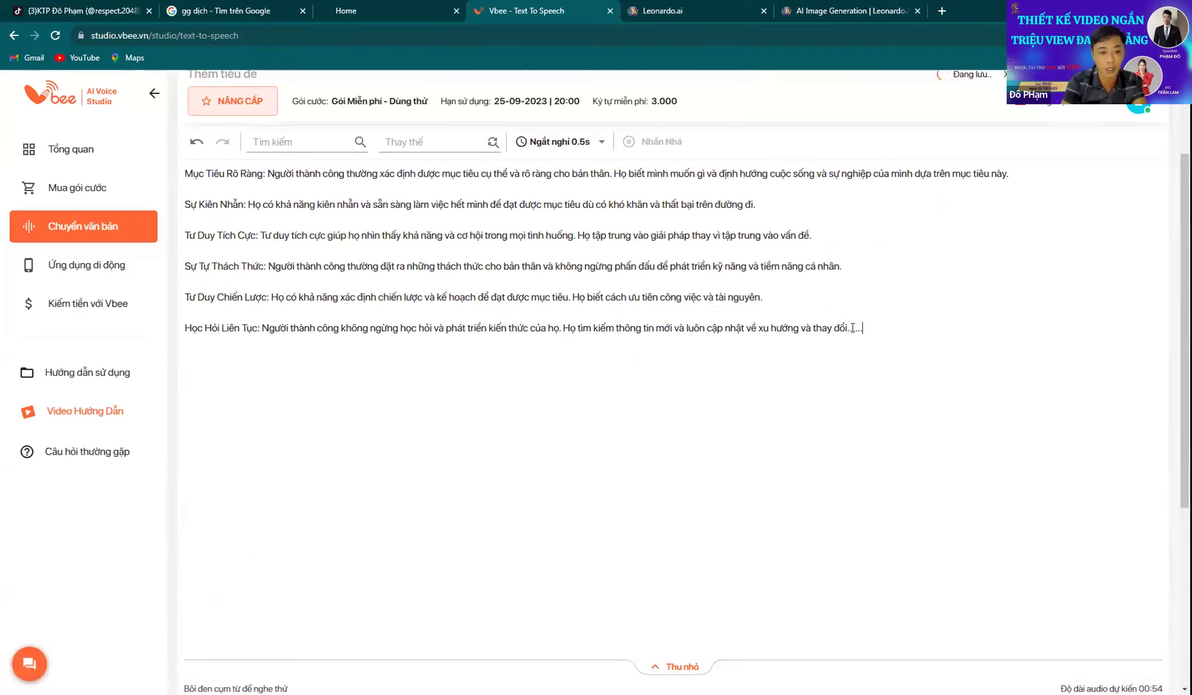
key("Return")
type(".....")
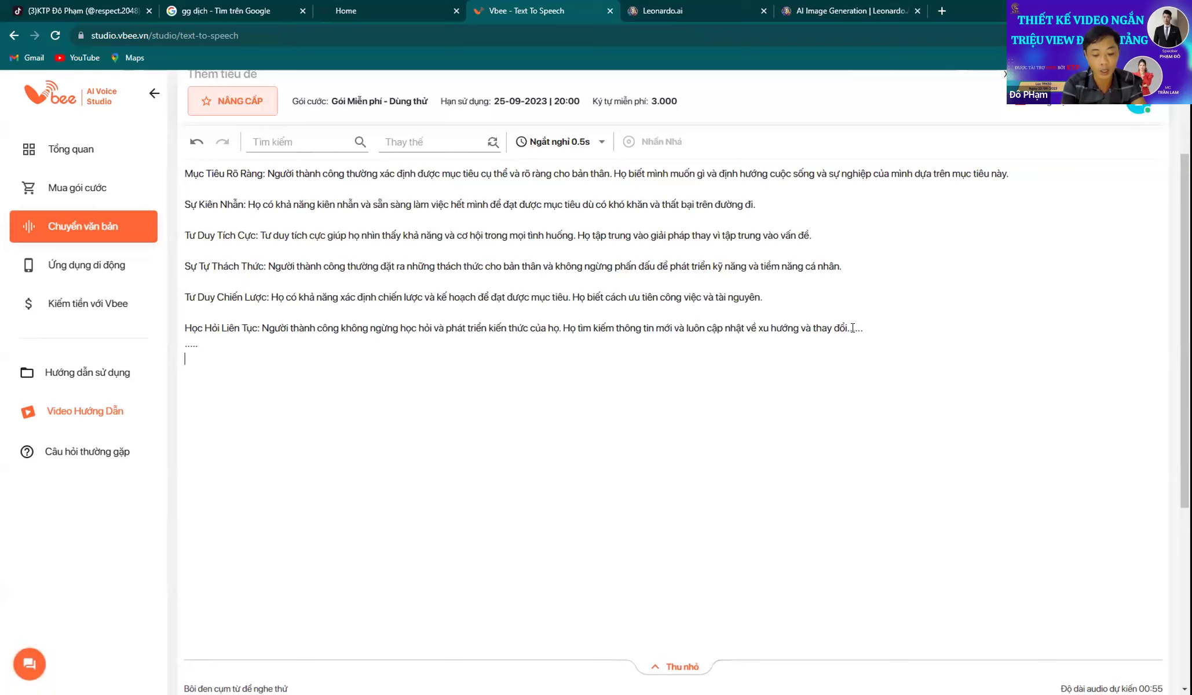
type("D")
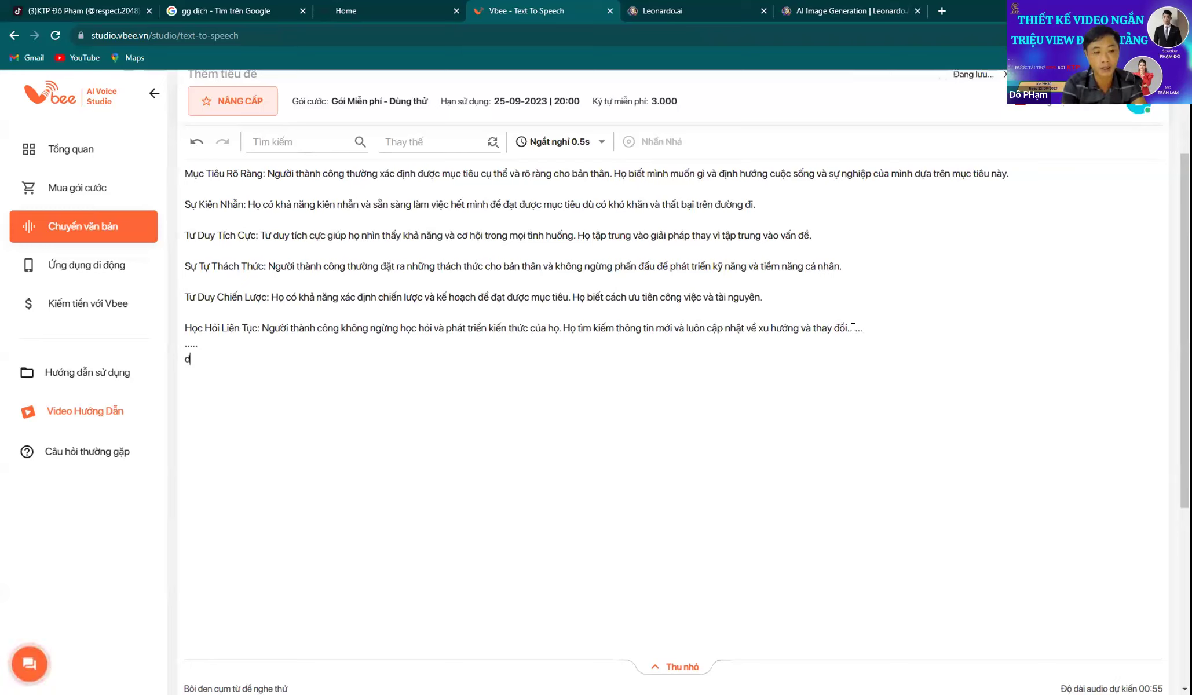
type("DOO")
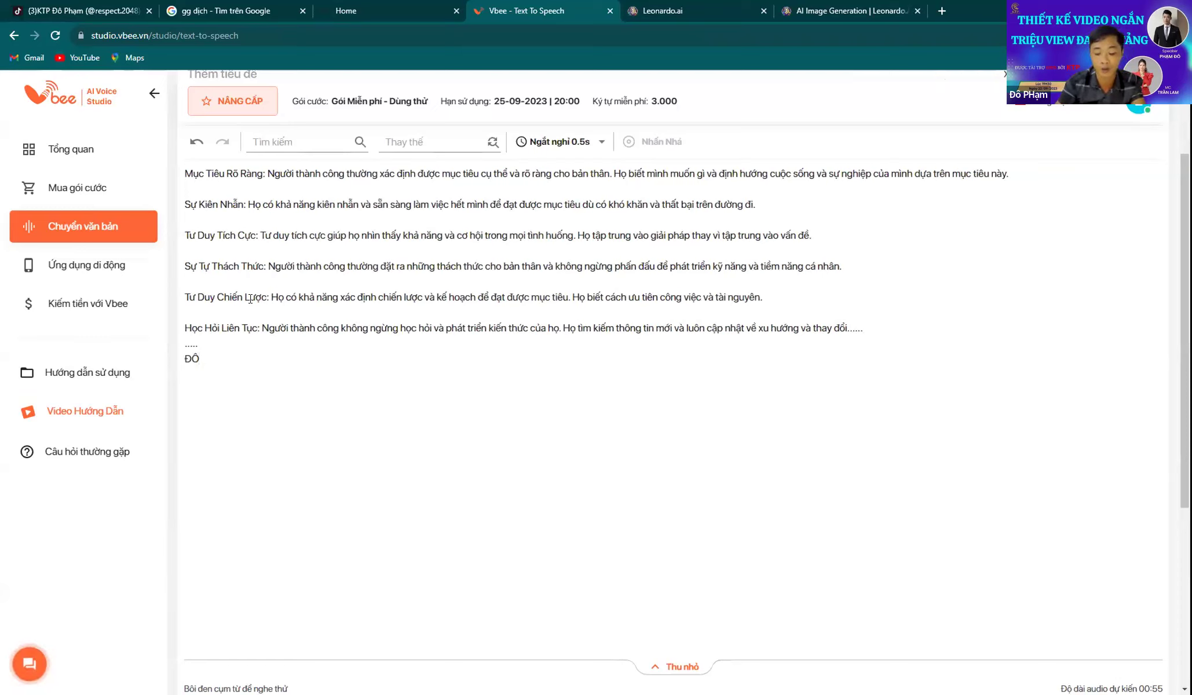
key("BackSpace")
key("BackSpace")
key("BackSpace")
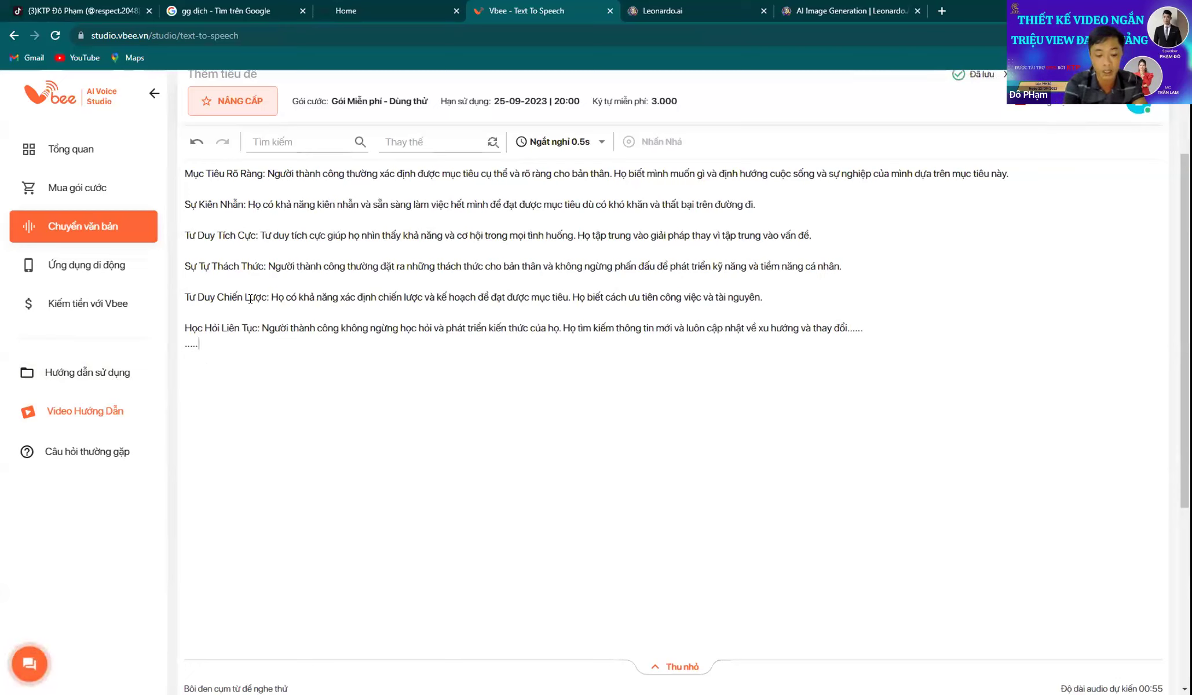
Add the presenter's given name in lowercase after the five dots on the script's last line.
type("d")
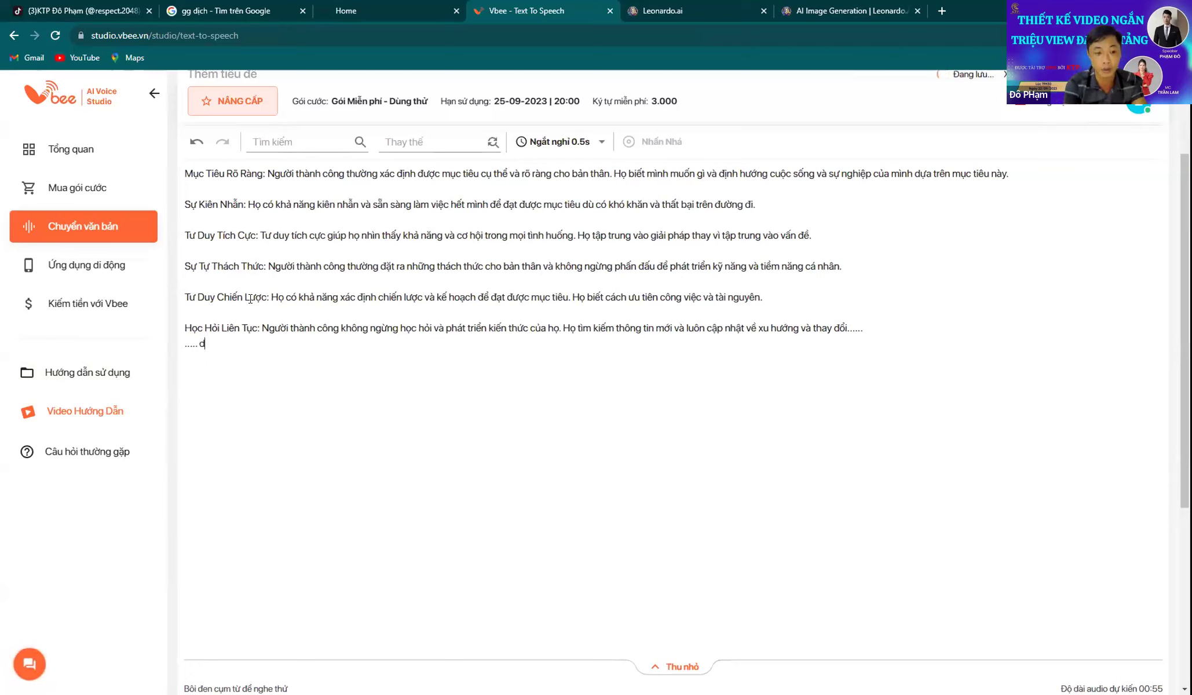
type("doo")
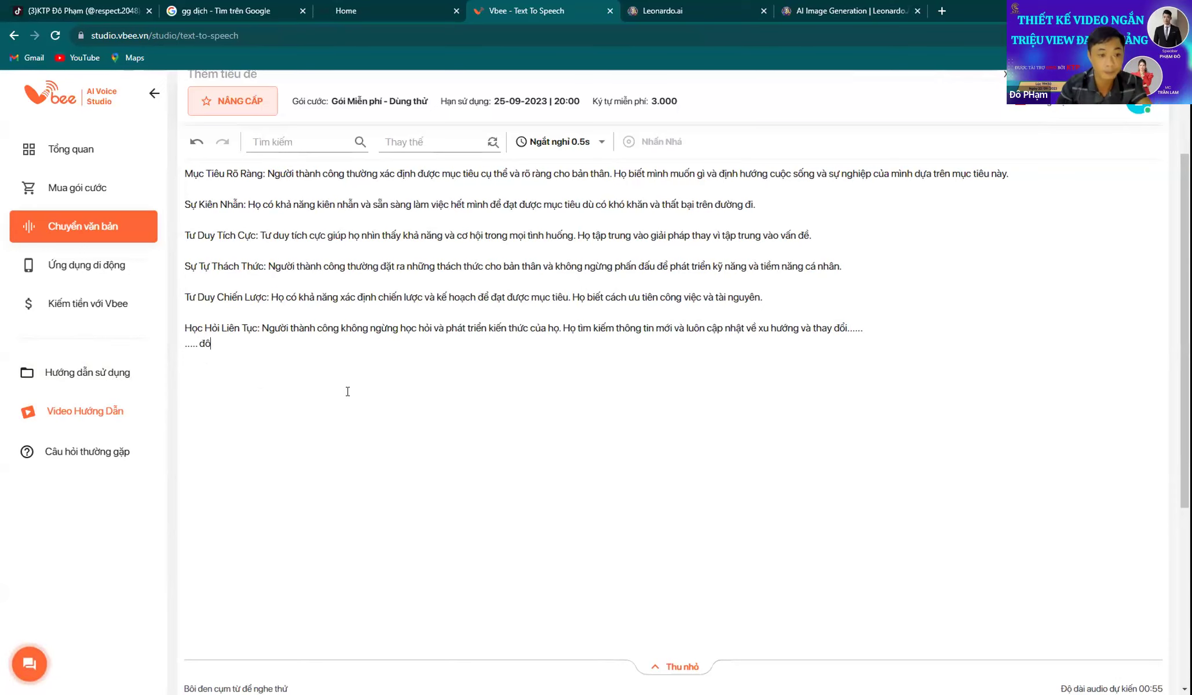
scroll(476, 393, "down", 5)
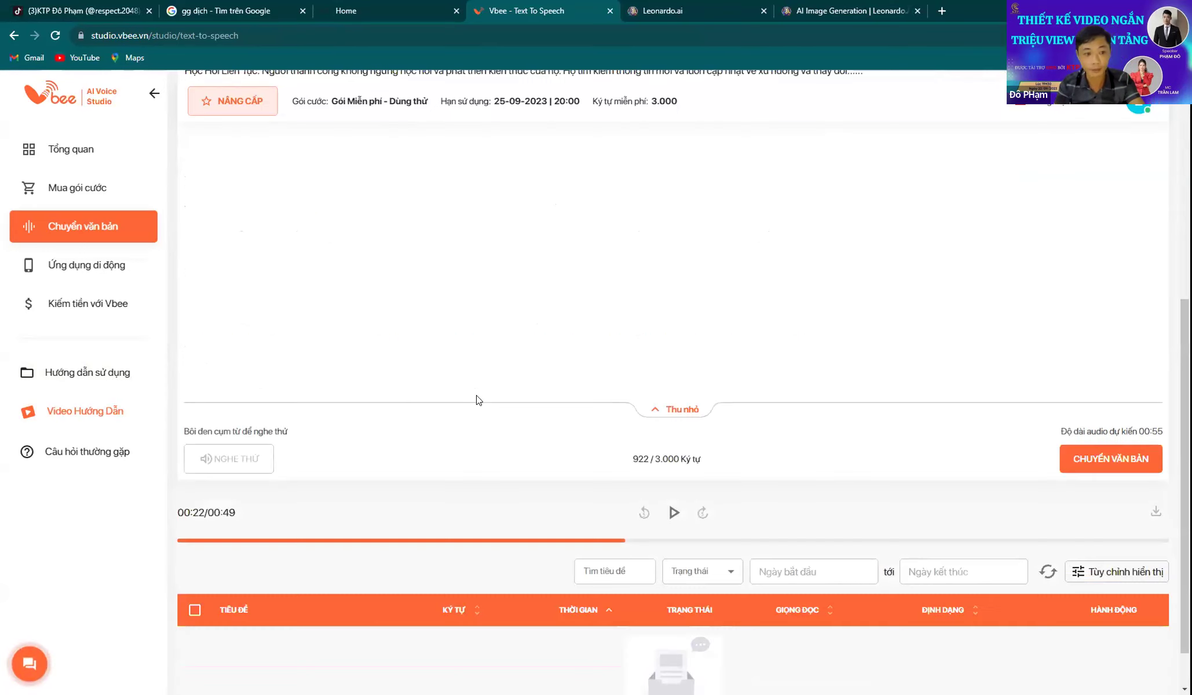
scroll(476, 400, "up", 6)
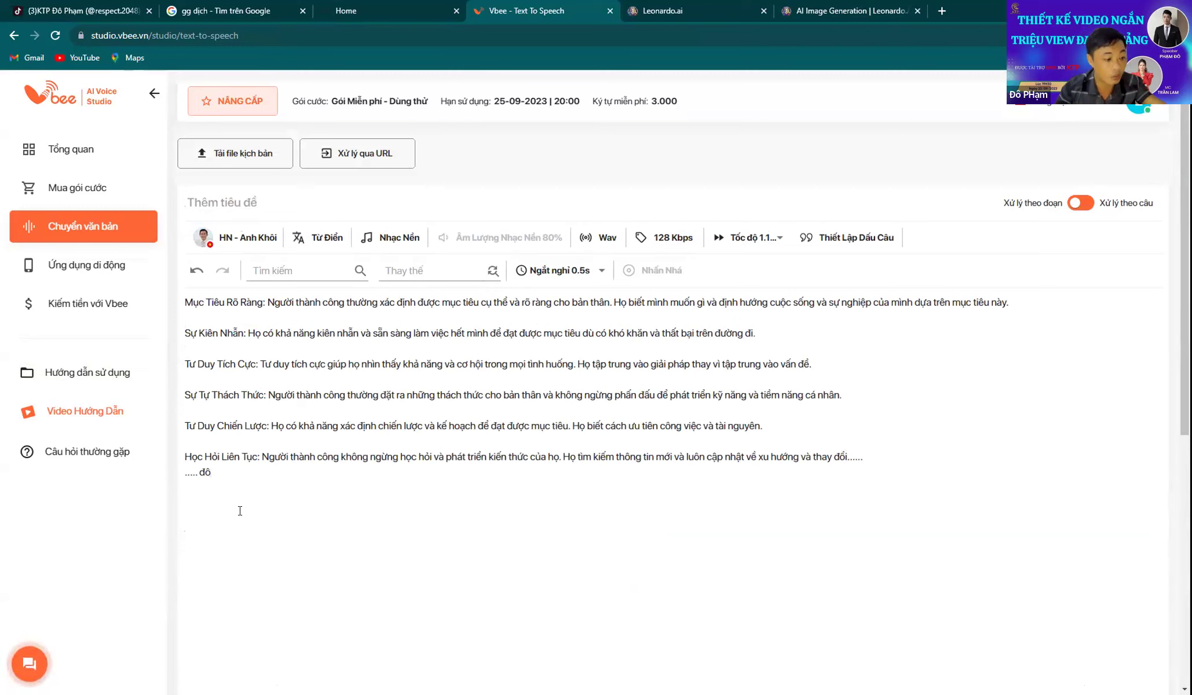
scroll(444, 487, "down", 4)
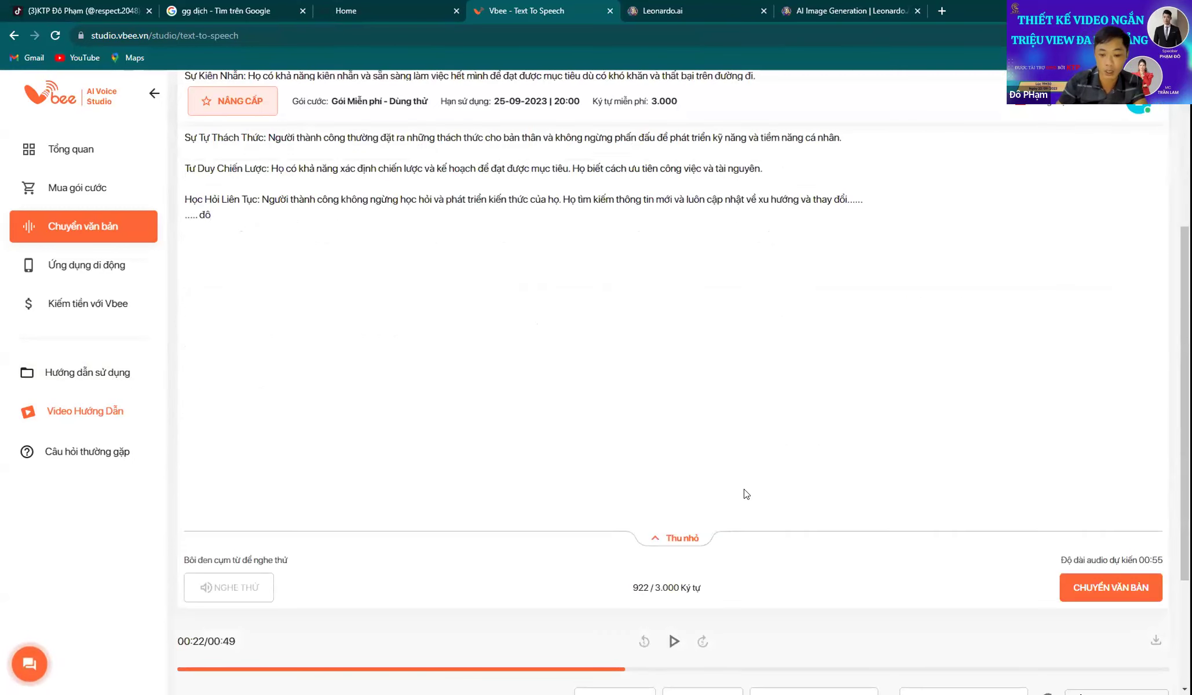
Convert the script to speech, play the finished audio of "Mục Tiêu Rõ Ràng: Người thành" and pause it.
left_click(1107, 587)
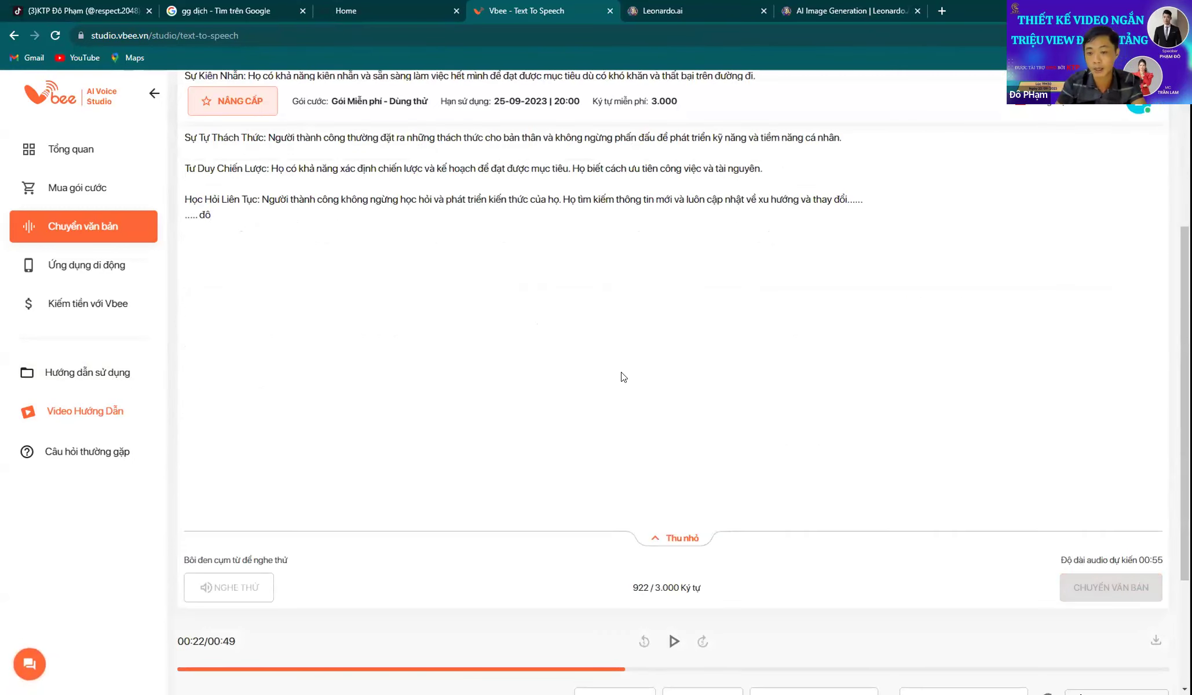
scroll(623, 377, "down", 3)
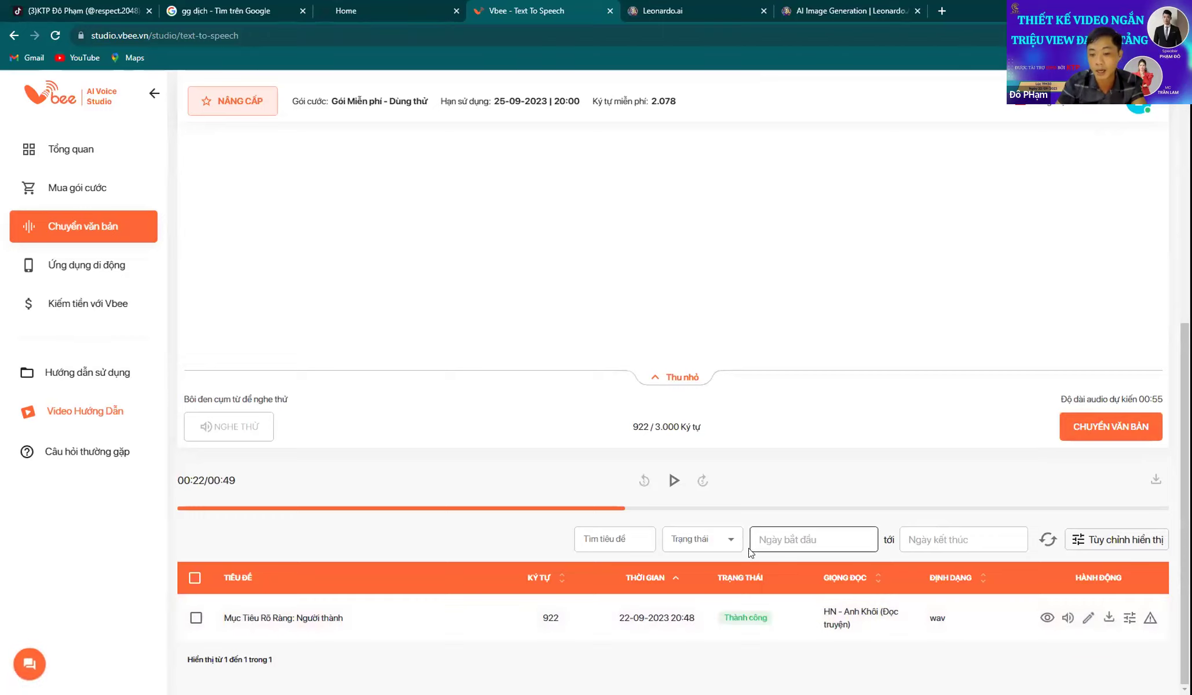
left_click(1068, 619)
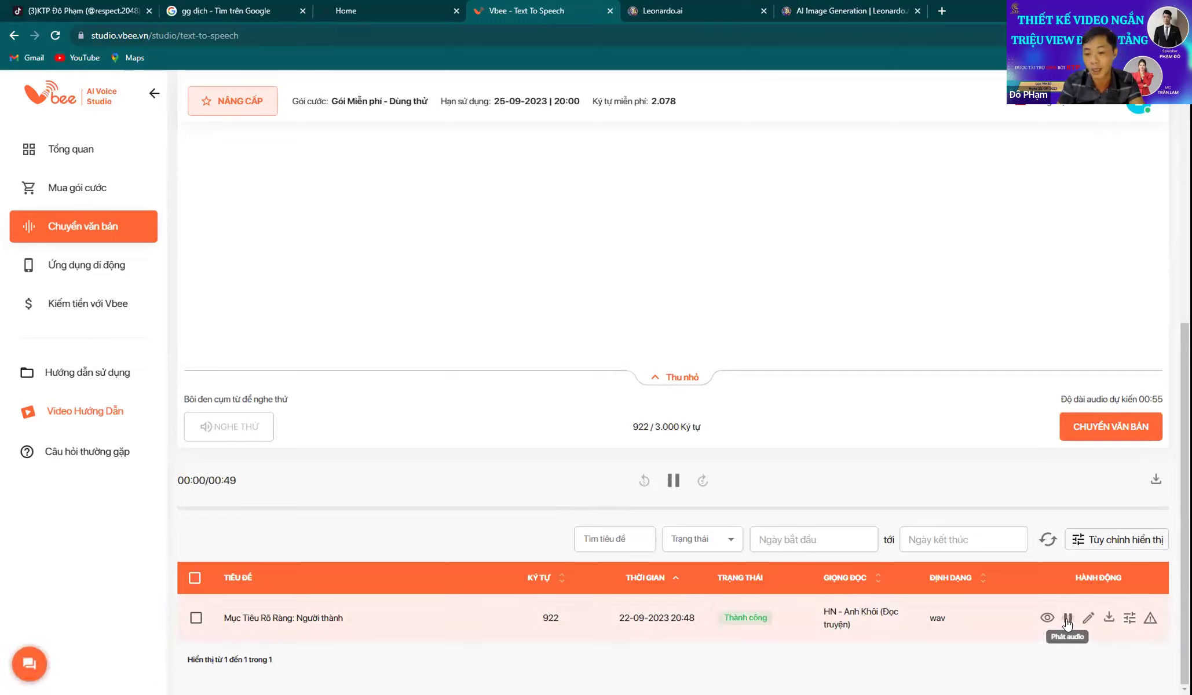
left_click(672, 482)
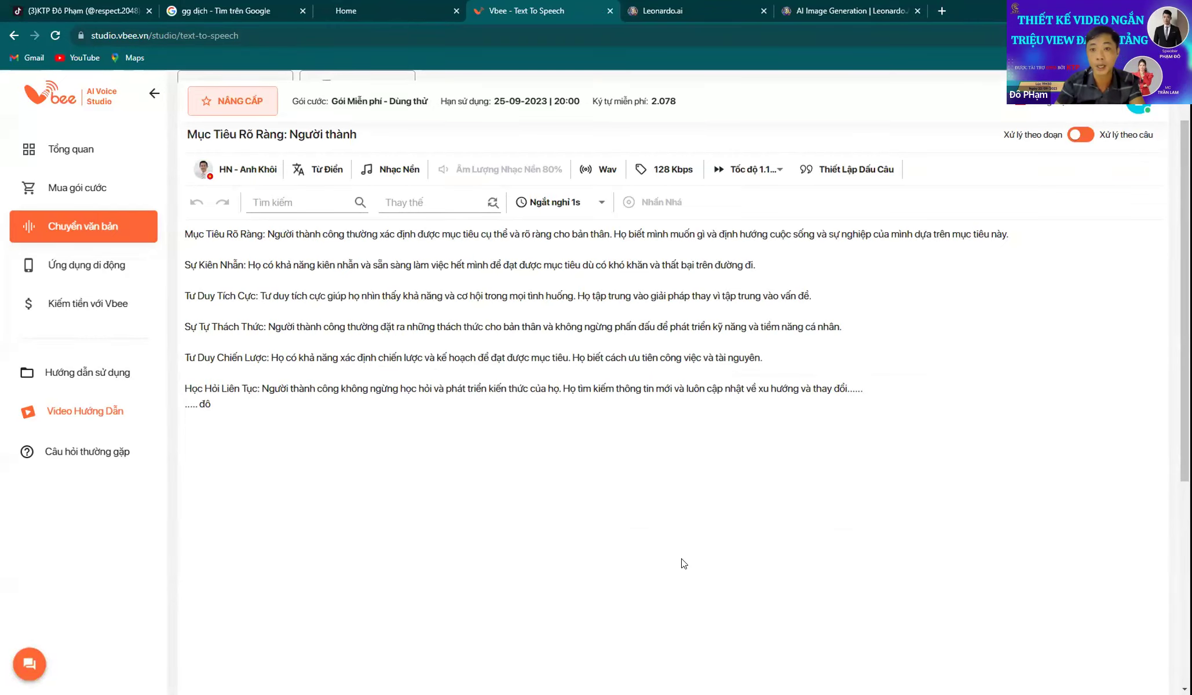
Search Google for "d-id" in a new browser tab and open the Studio D-ID site from the results.
key("ctrl+t")
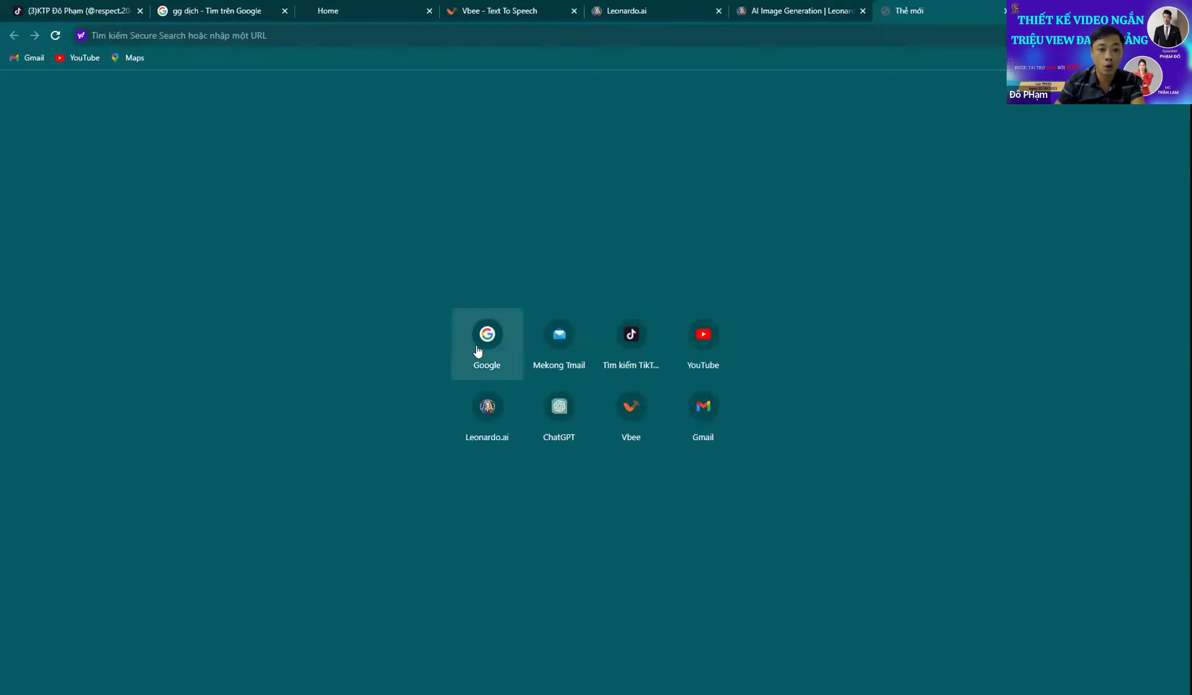
left_click(477, 351)
left_click(474, 326)
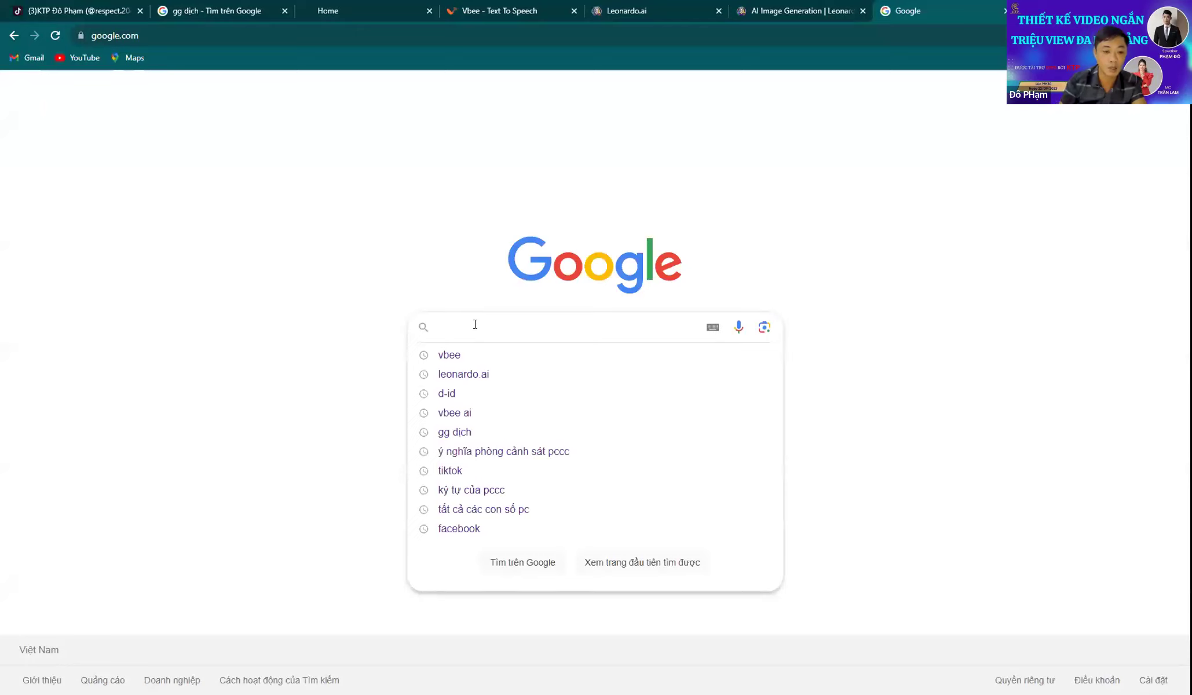
key("Down")
key("Down")
key("Down")
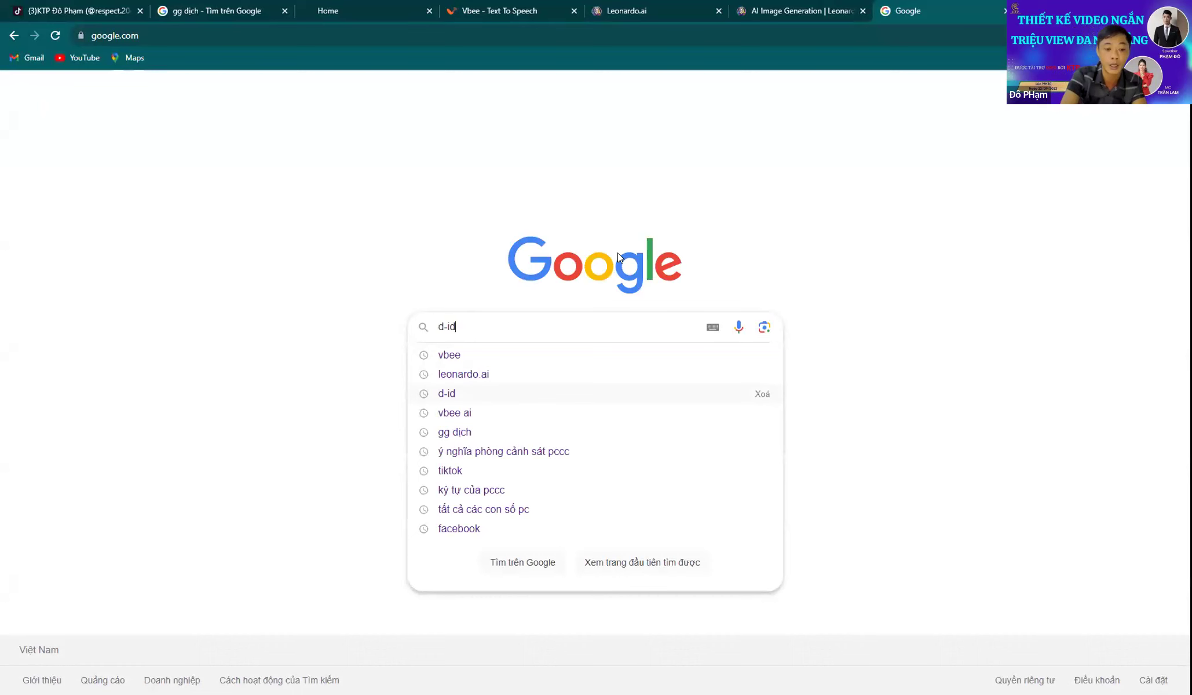
key("Return")
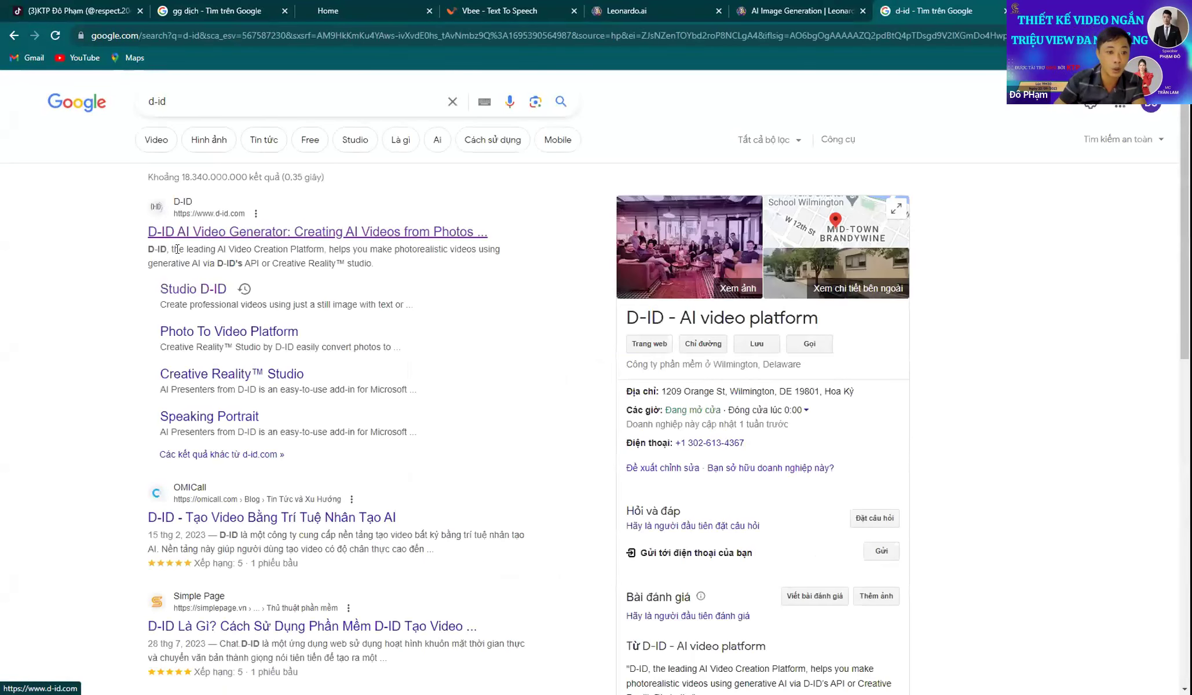
left_click(189, 289)
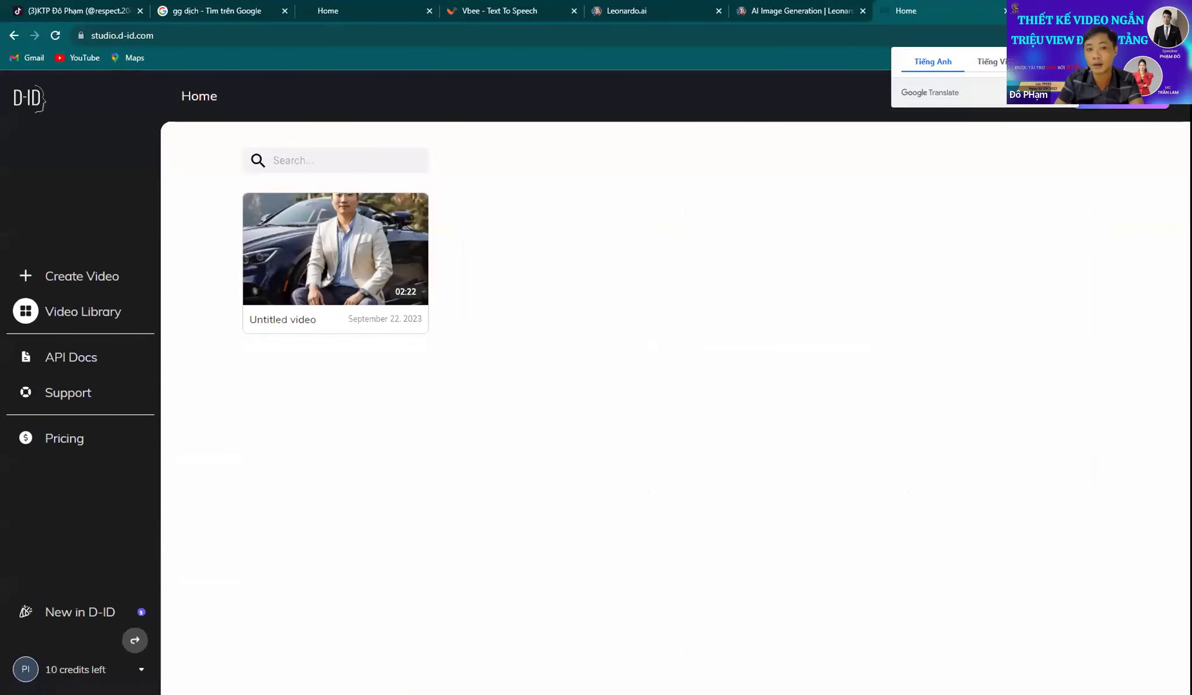
Open the browser's list of user profiles.
left_click(1158, 36)
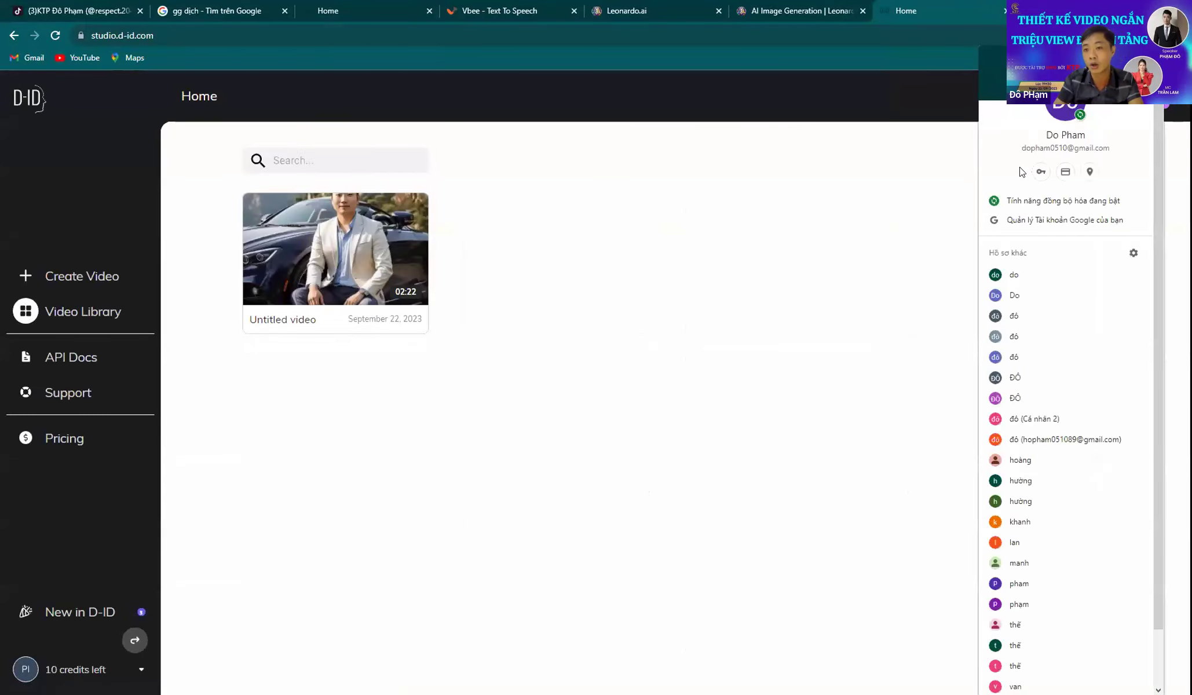